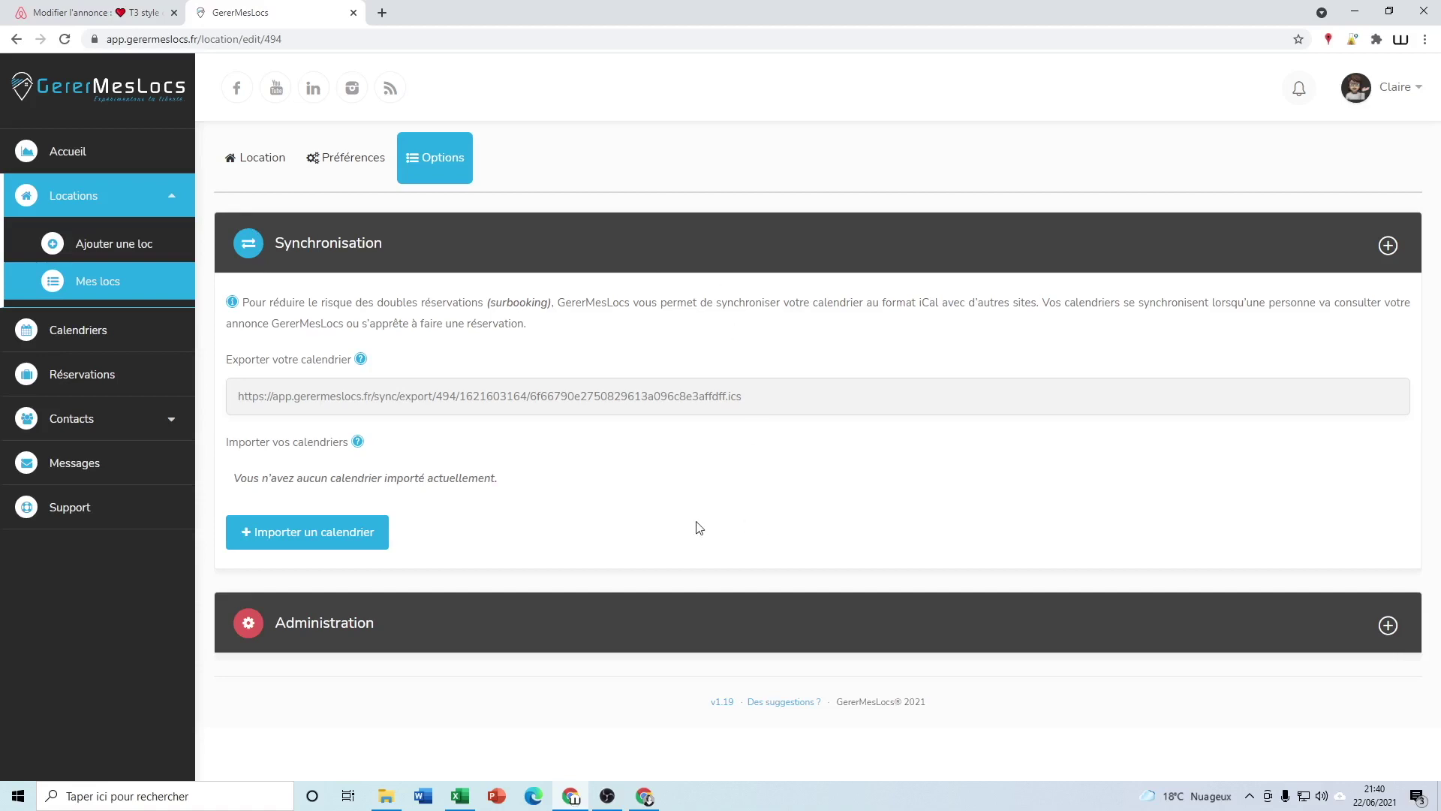
left_click(75, 201)
left_click(75, 201)
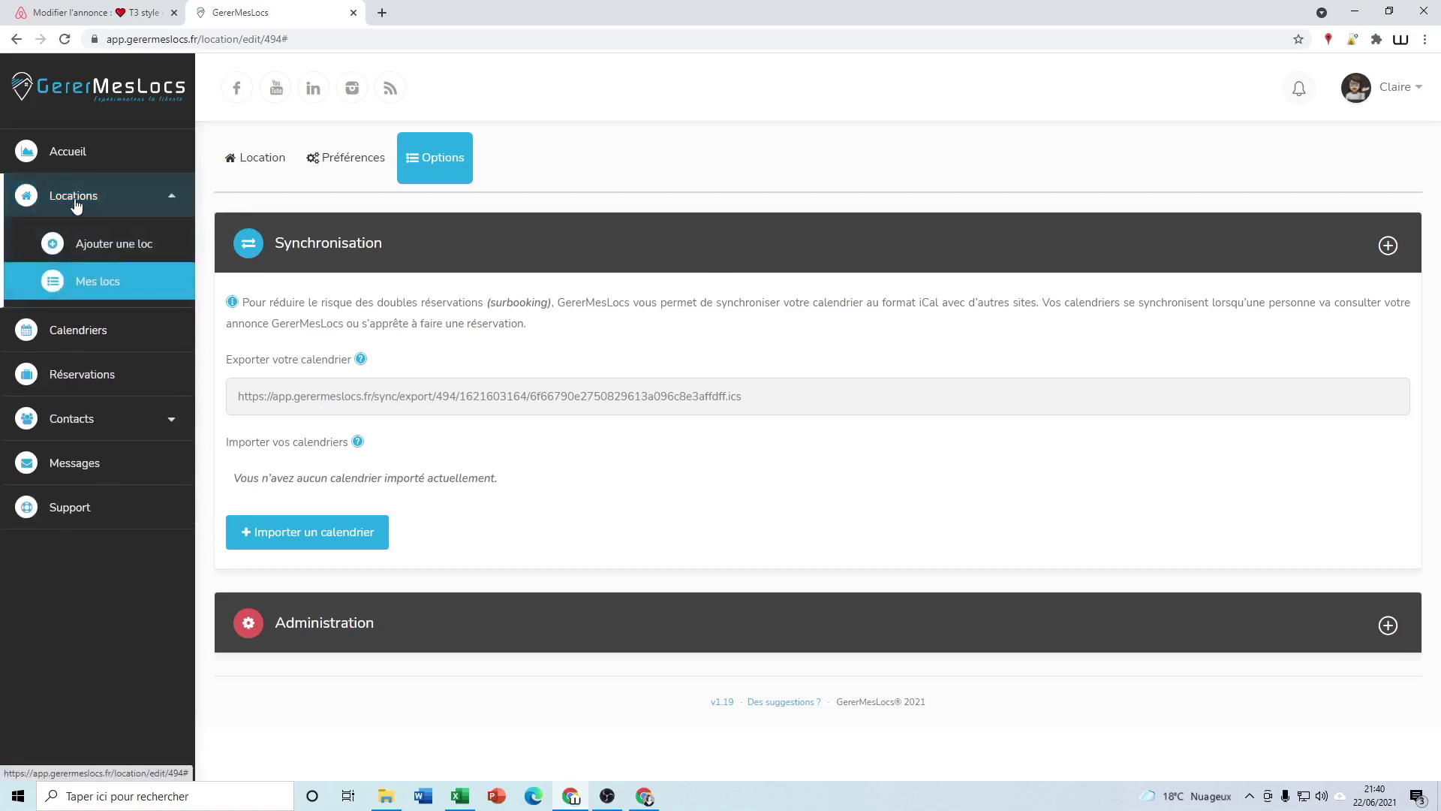
left_click(76, 288)
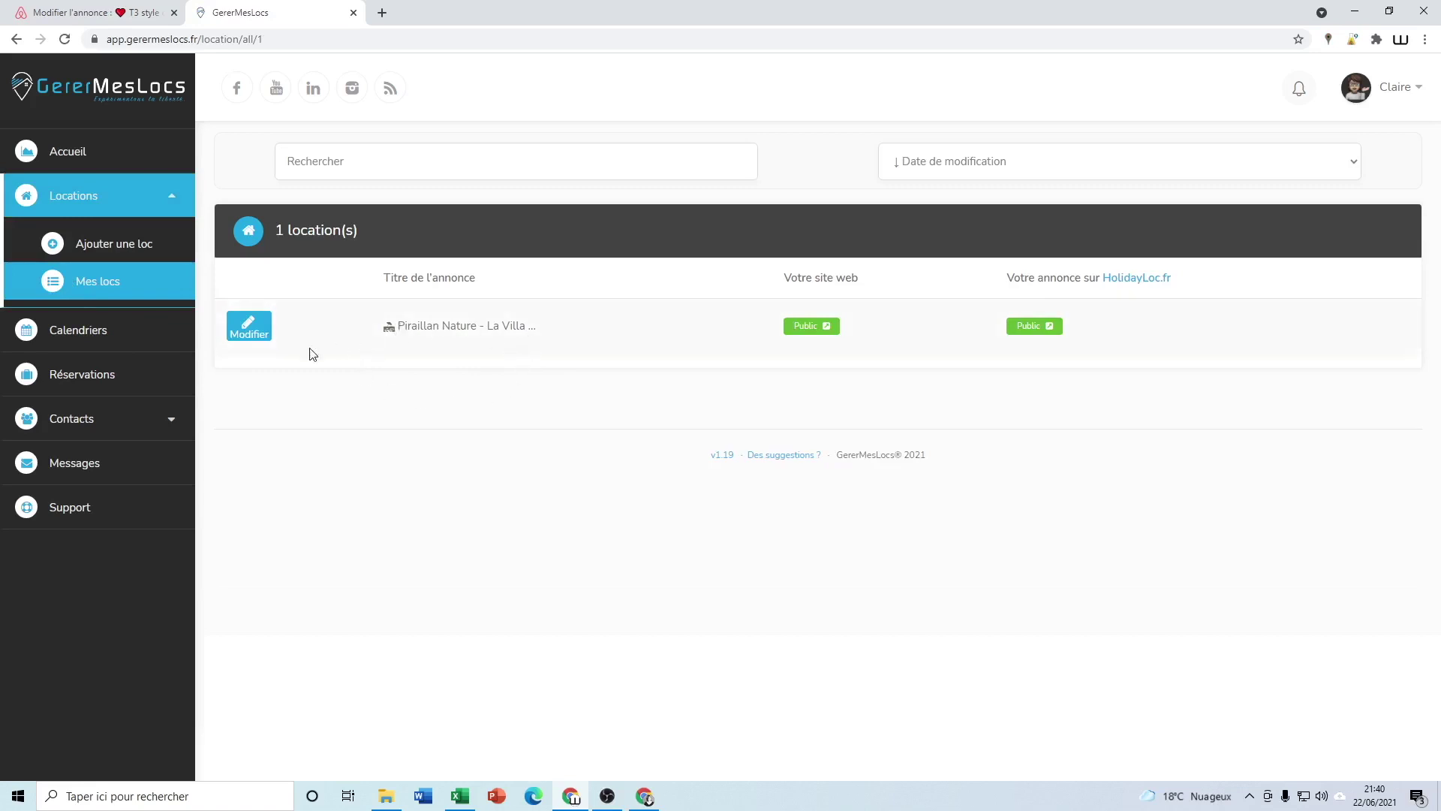
left_click(250, 337)
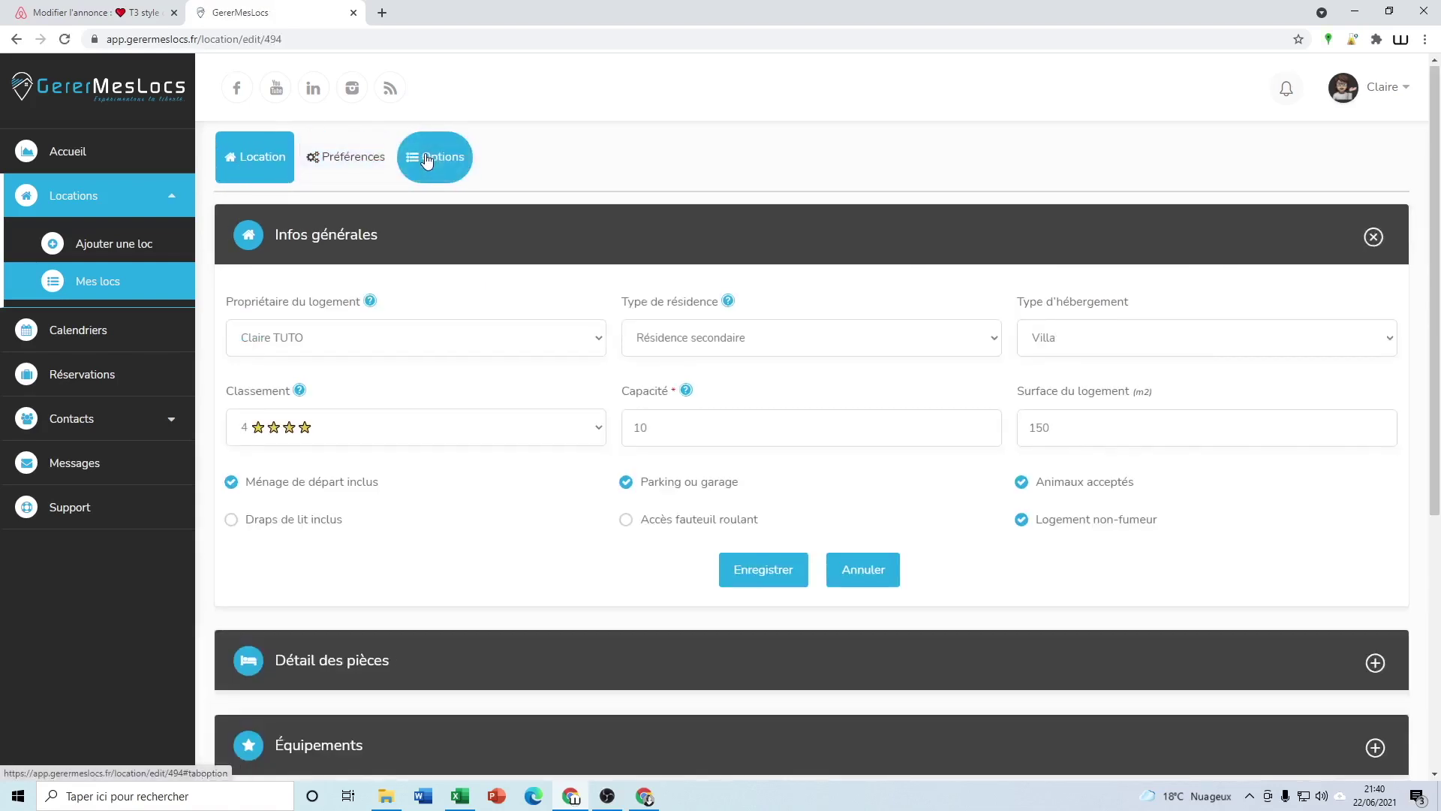
left_click(426, 160)
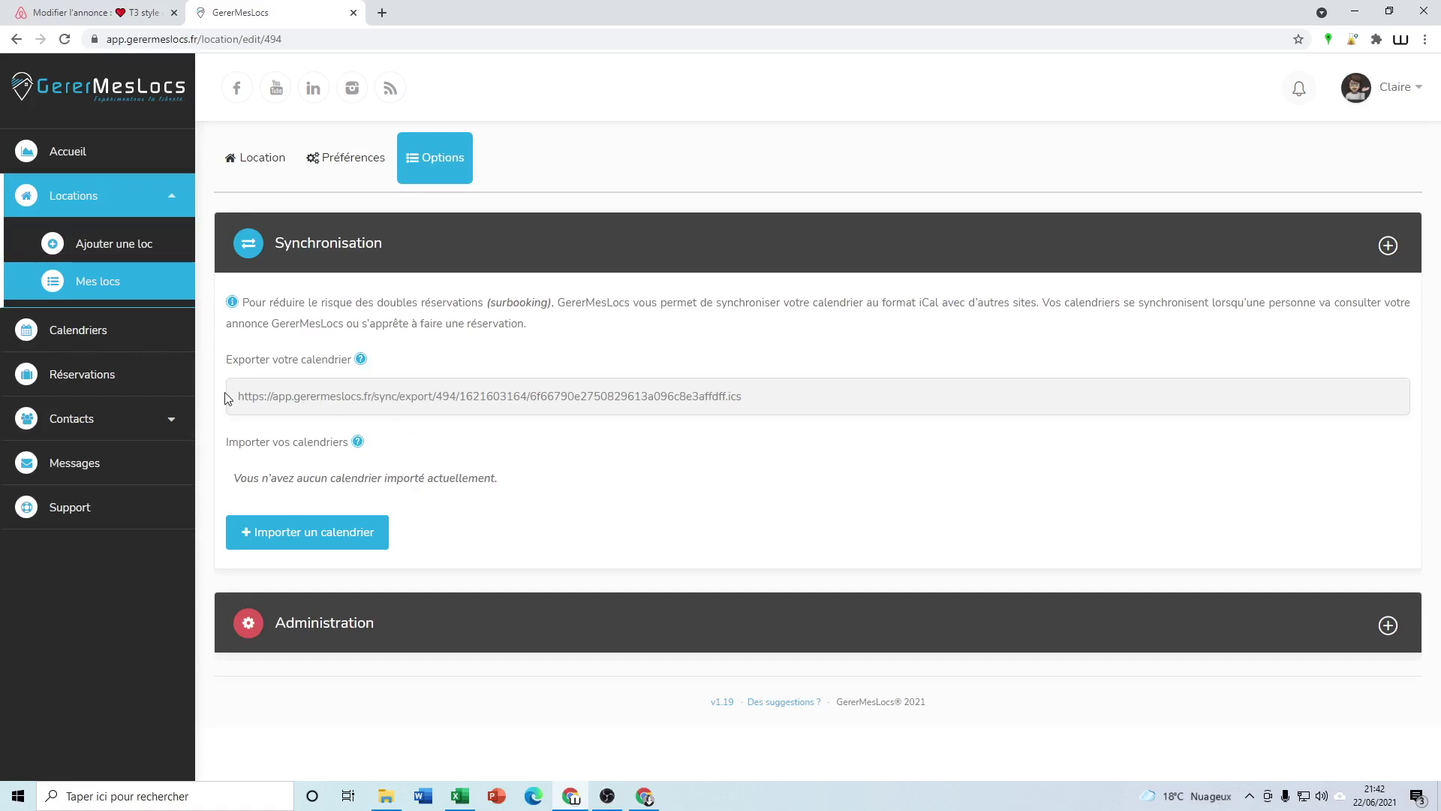
Copy the GererMesLocs iCal export link and go to the Airbnb listing editor
left_click(599, 398)
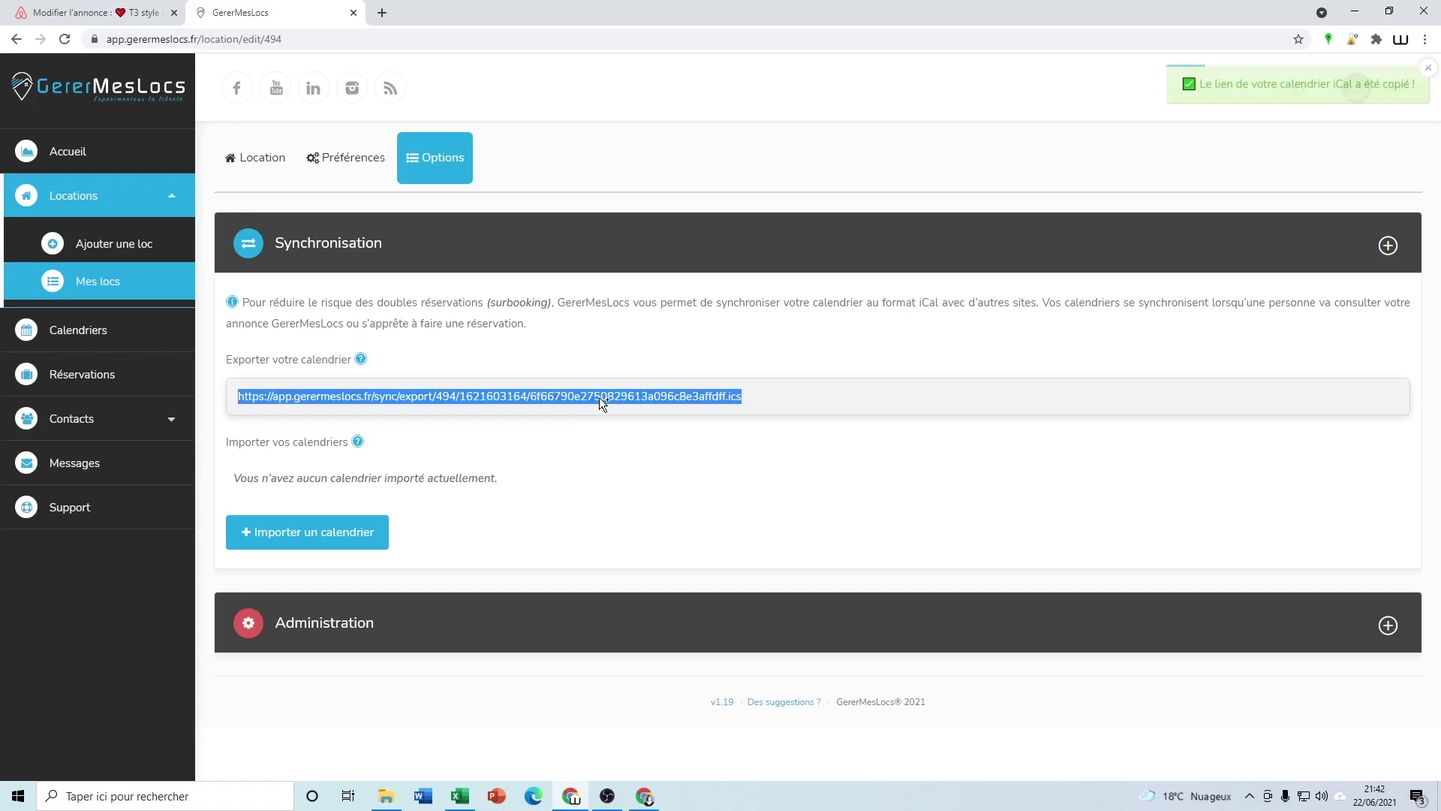
left_click(79, 12)
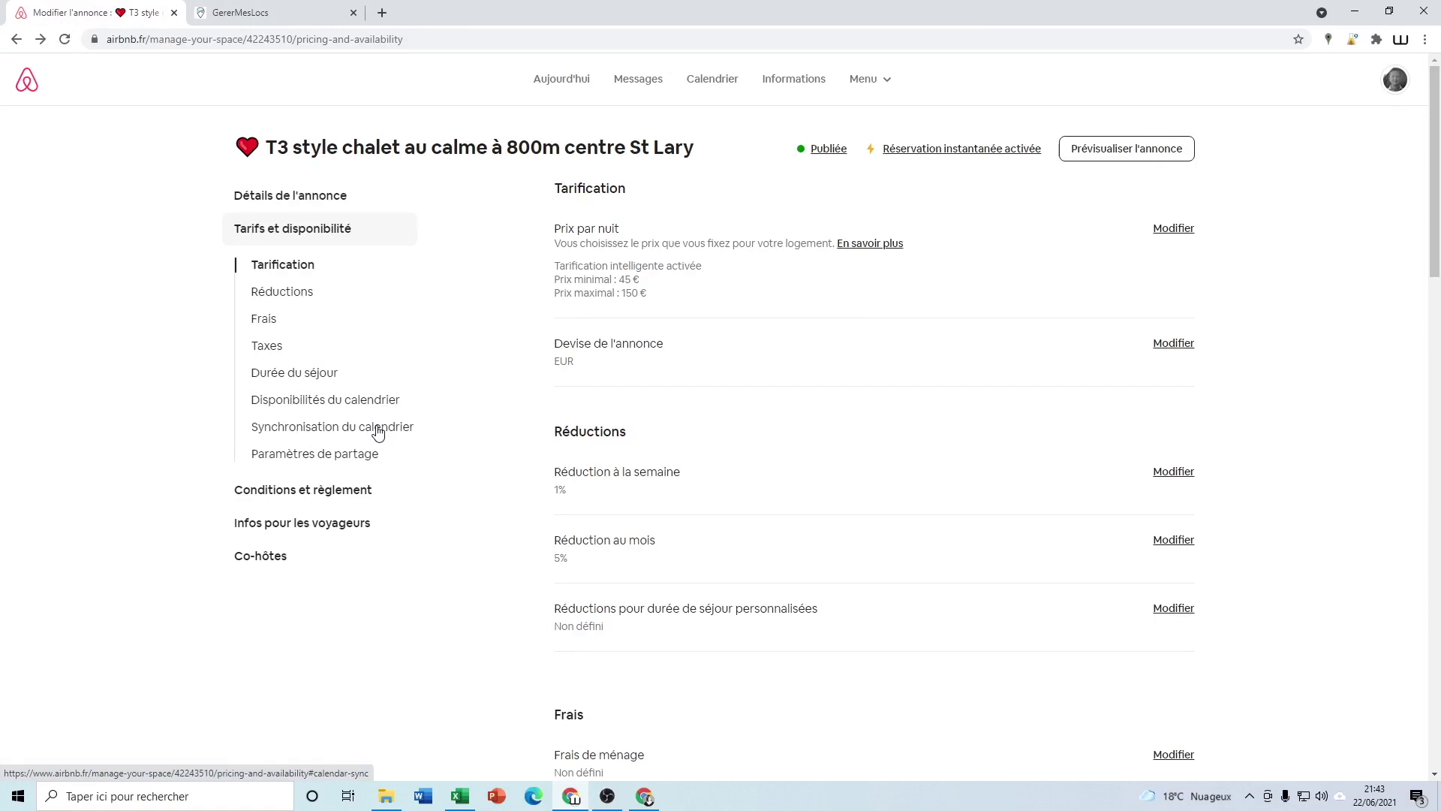
Navigate via Menu > Annonces > Tarifs et disponibilité to the listing's Synchronisation du calendrier section
left_click(860, 80)
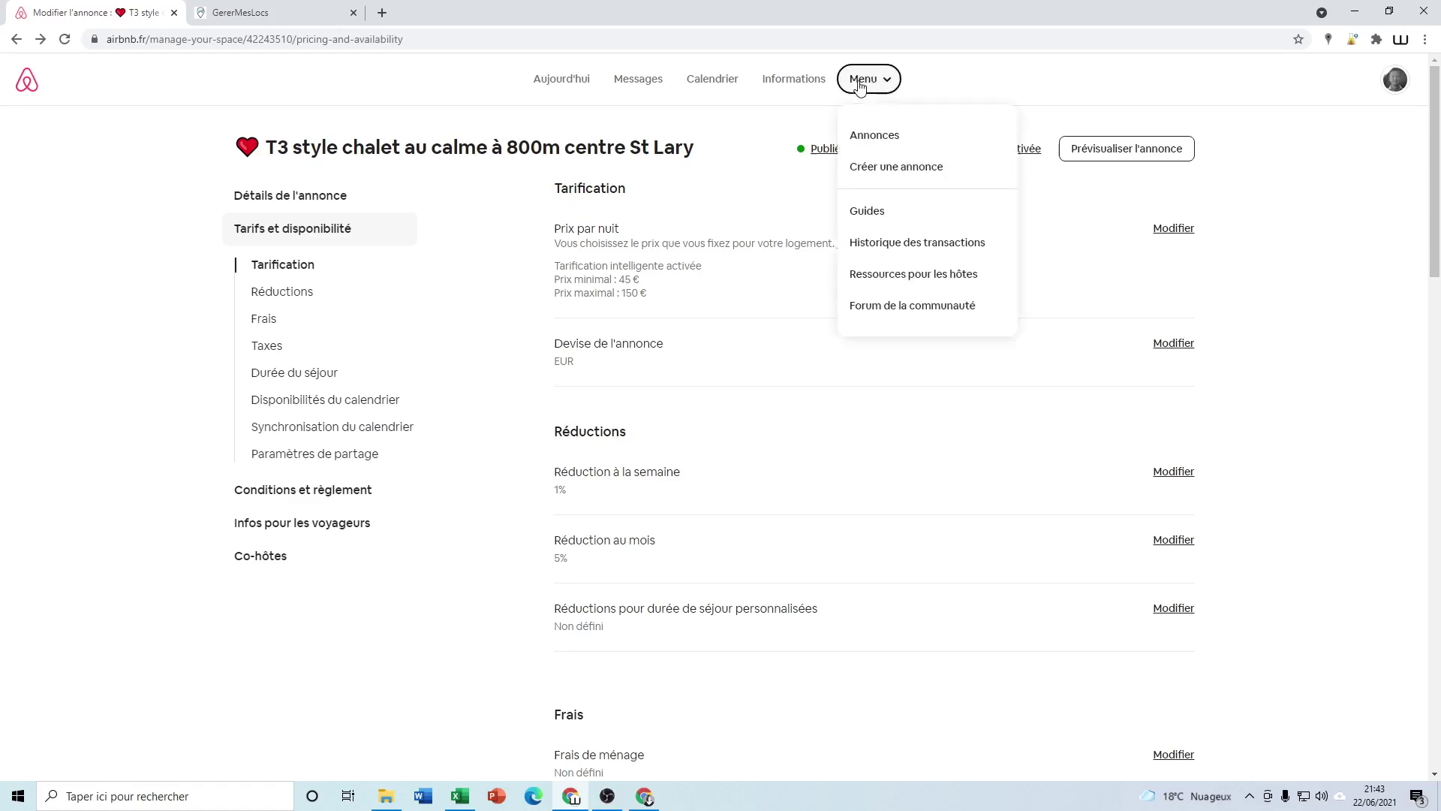
left_click(867, 140)
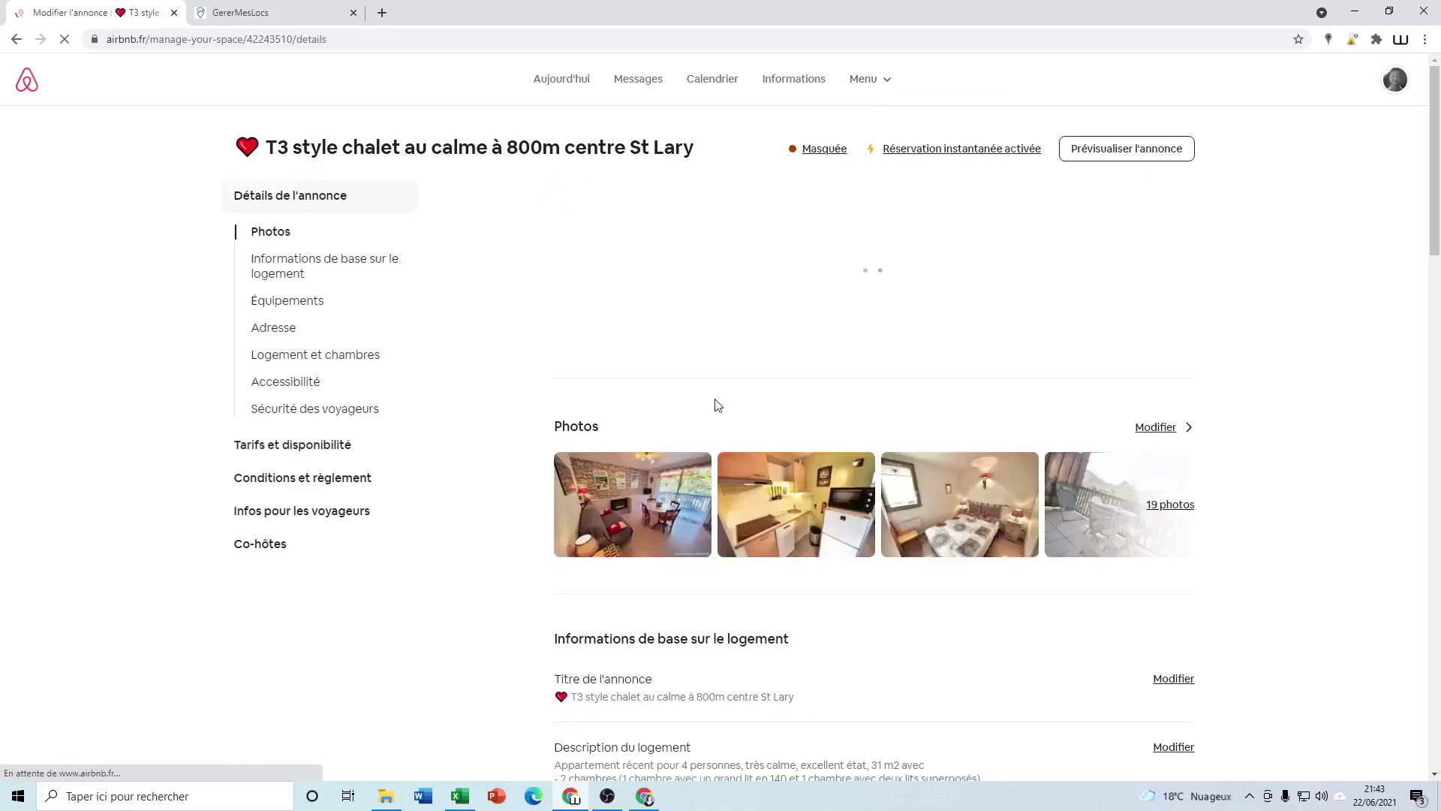
left_click(310, 448)
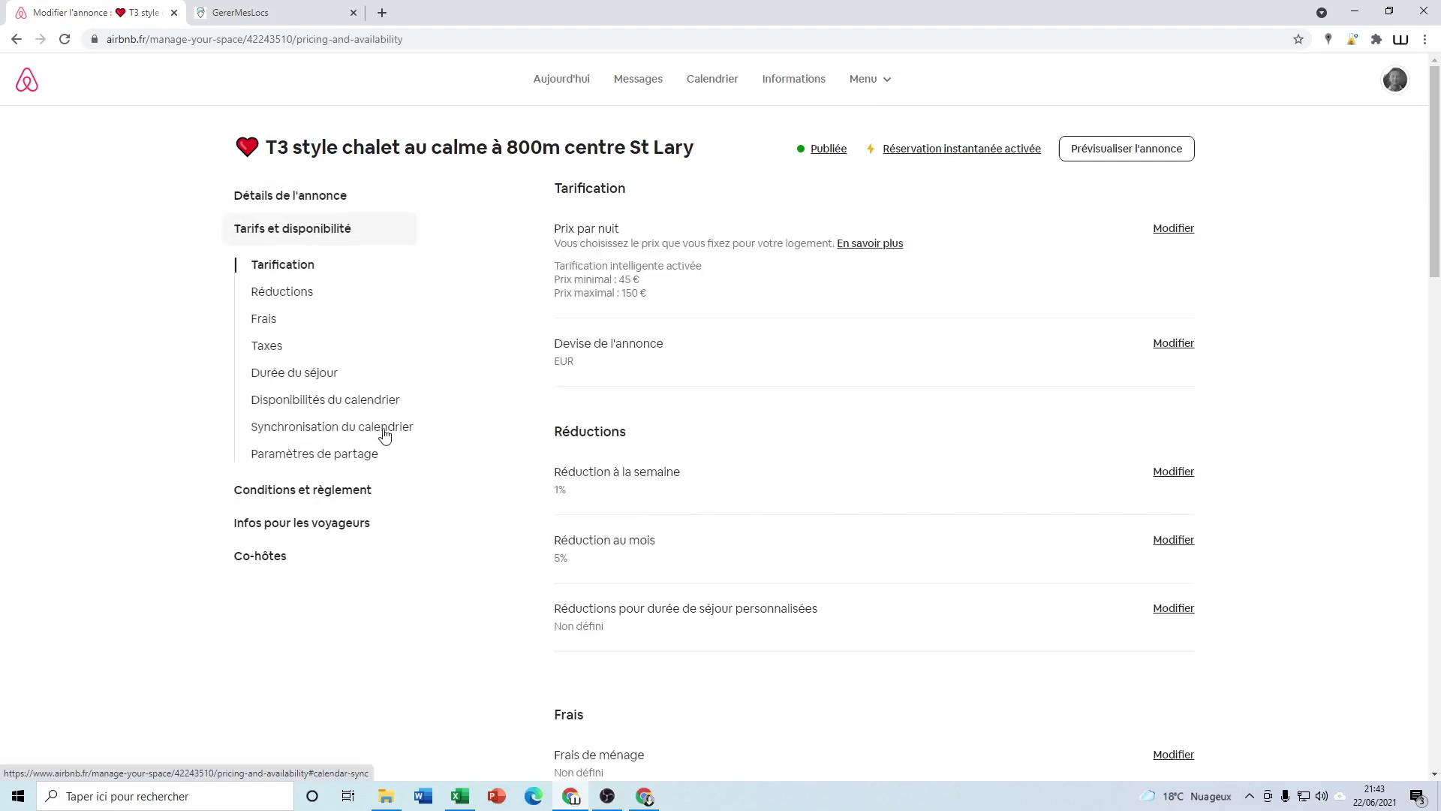
left_click(384, 427)
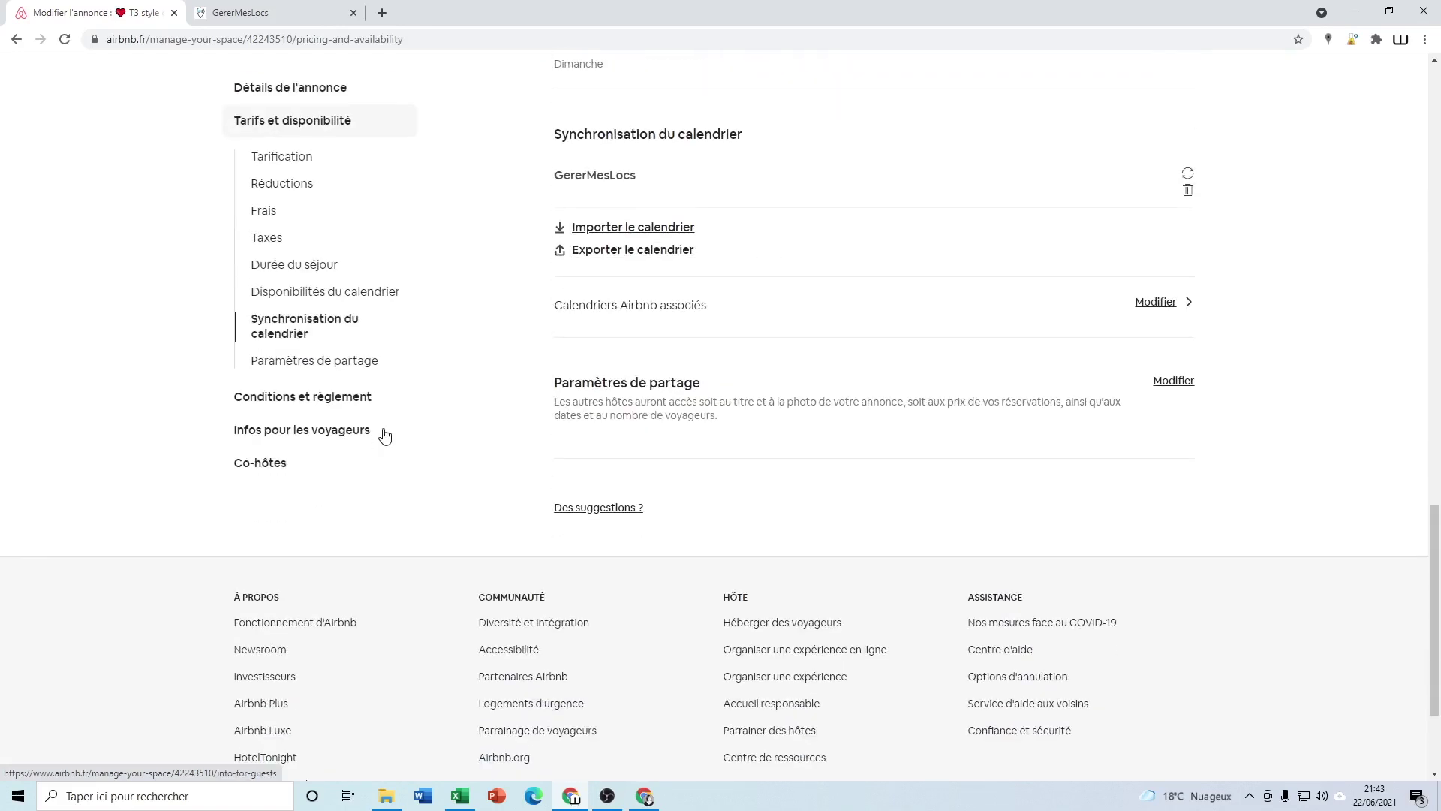
scroll(649, 469, "up", 1)
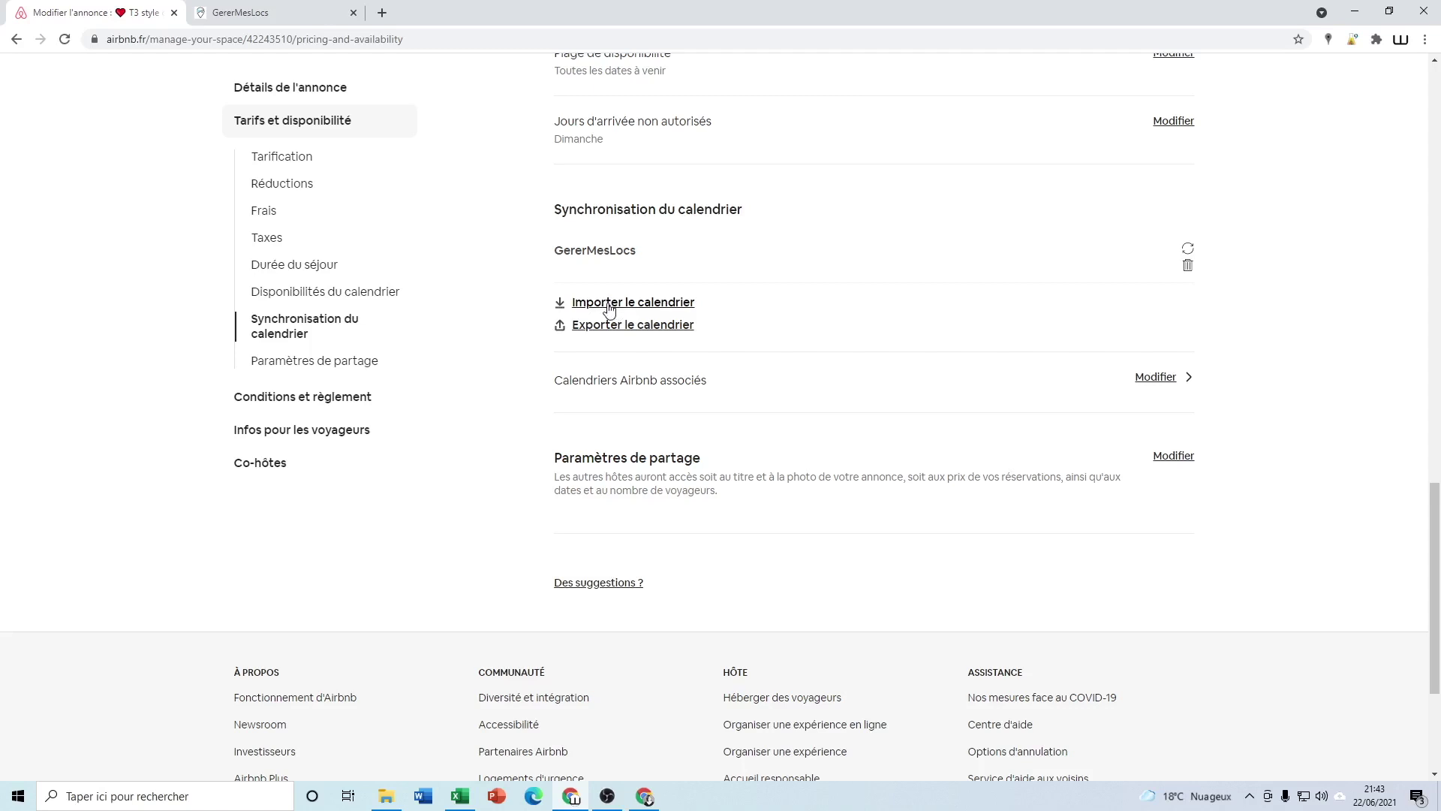
Import the pasted GererMesLocs iCal link into Airbnb as a calendar named 'GererMesLocs 2'
left_click(609, 303)
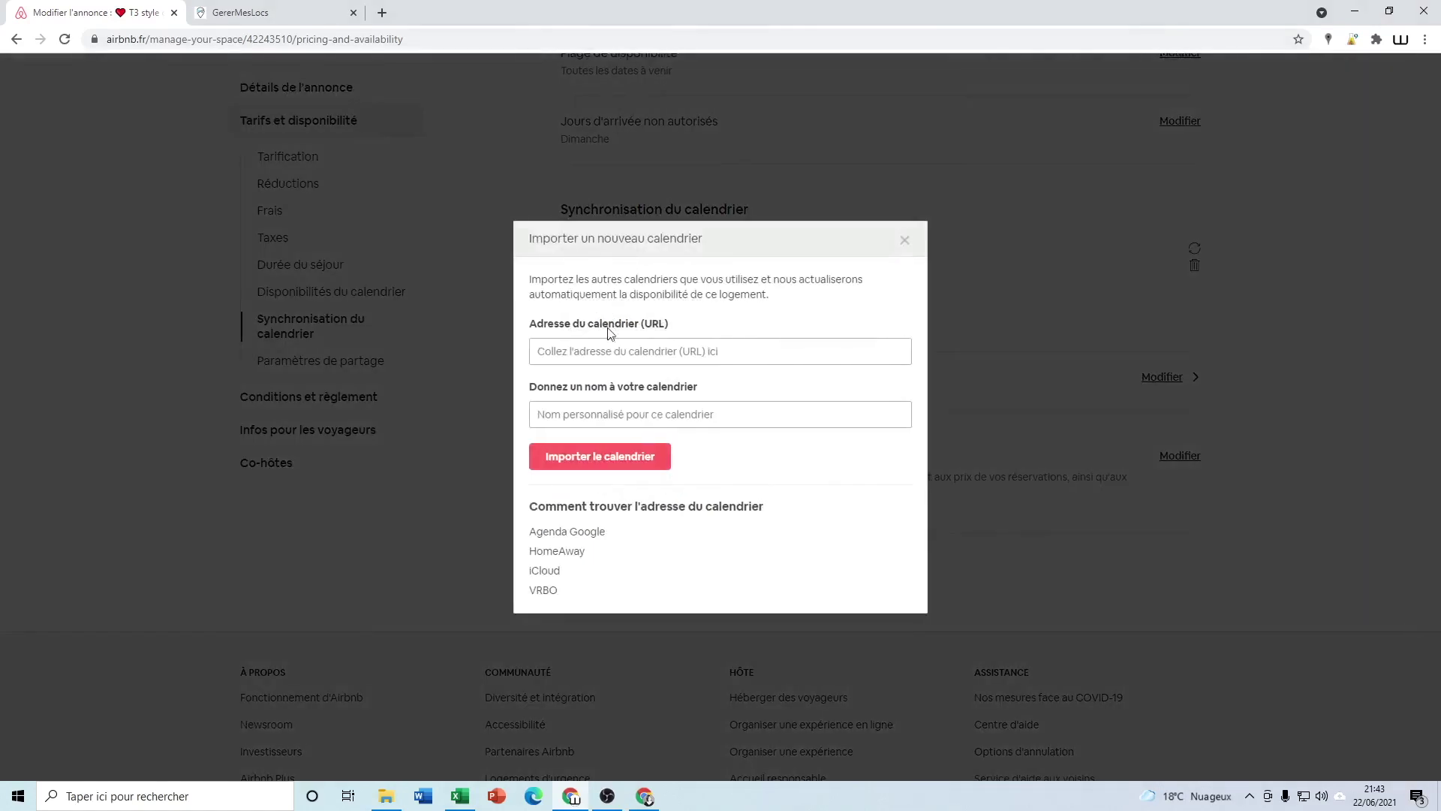
left_click(586, 358)
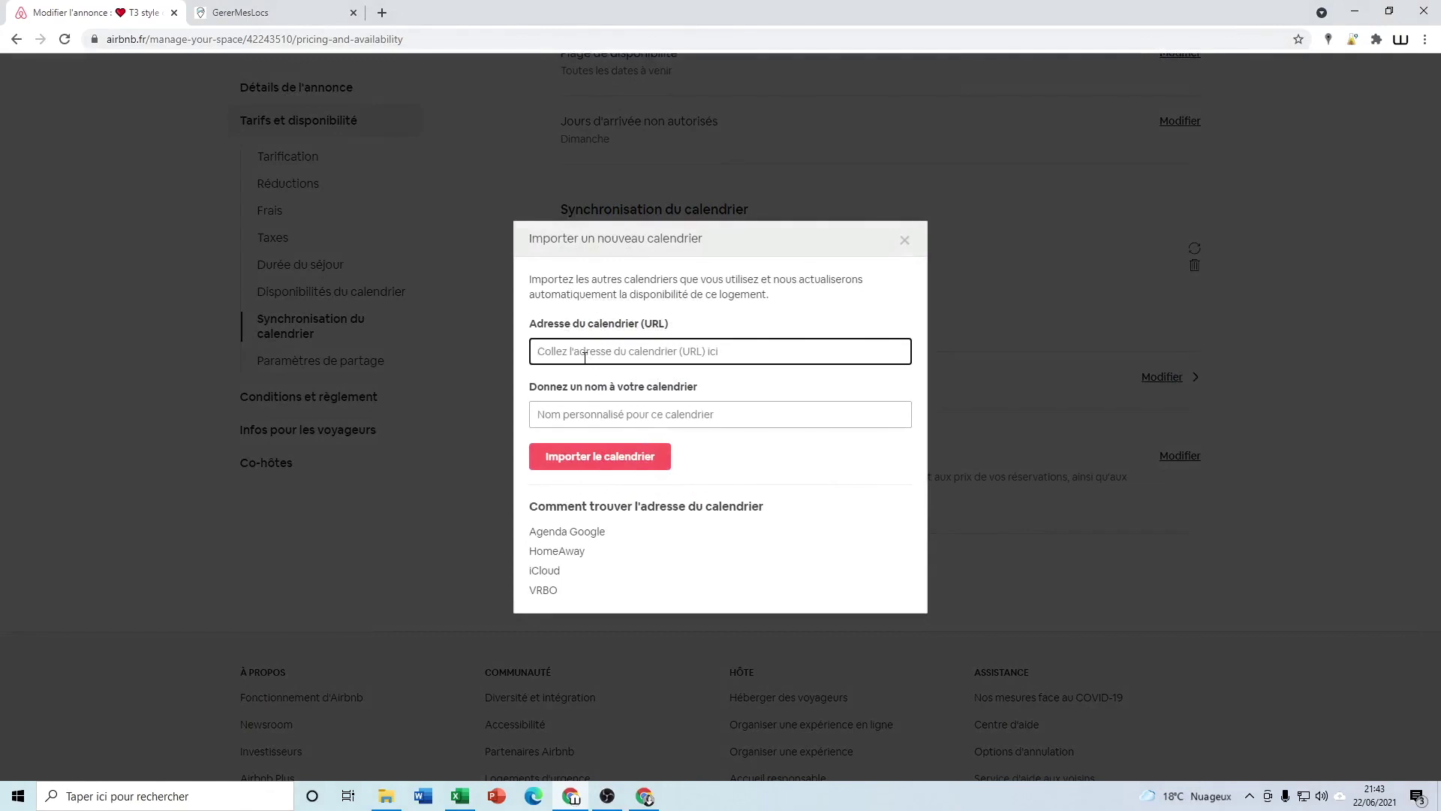
key("ctrl+v")
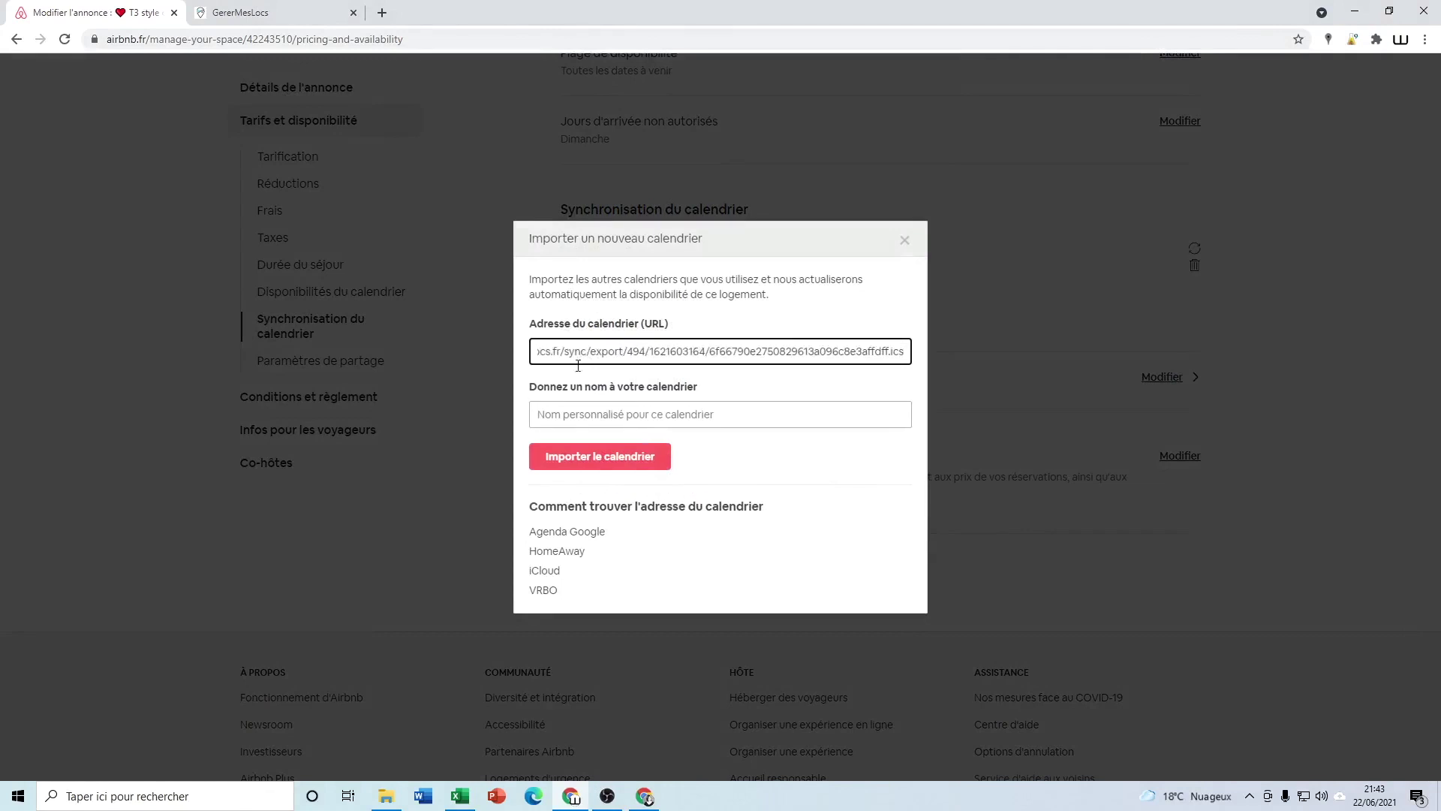
left_click(571, 413)
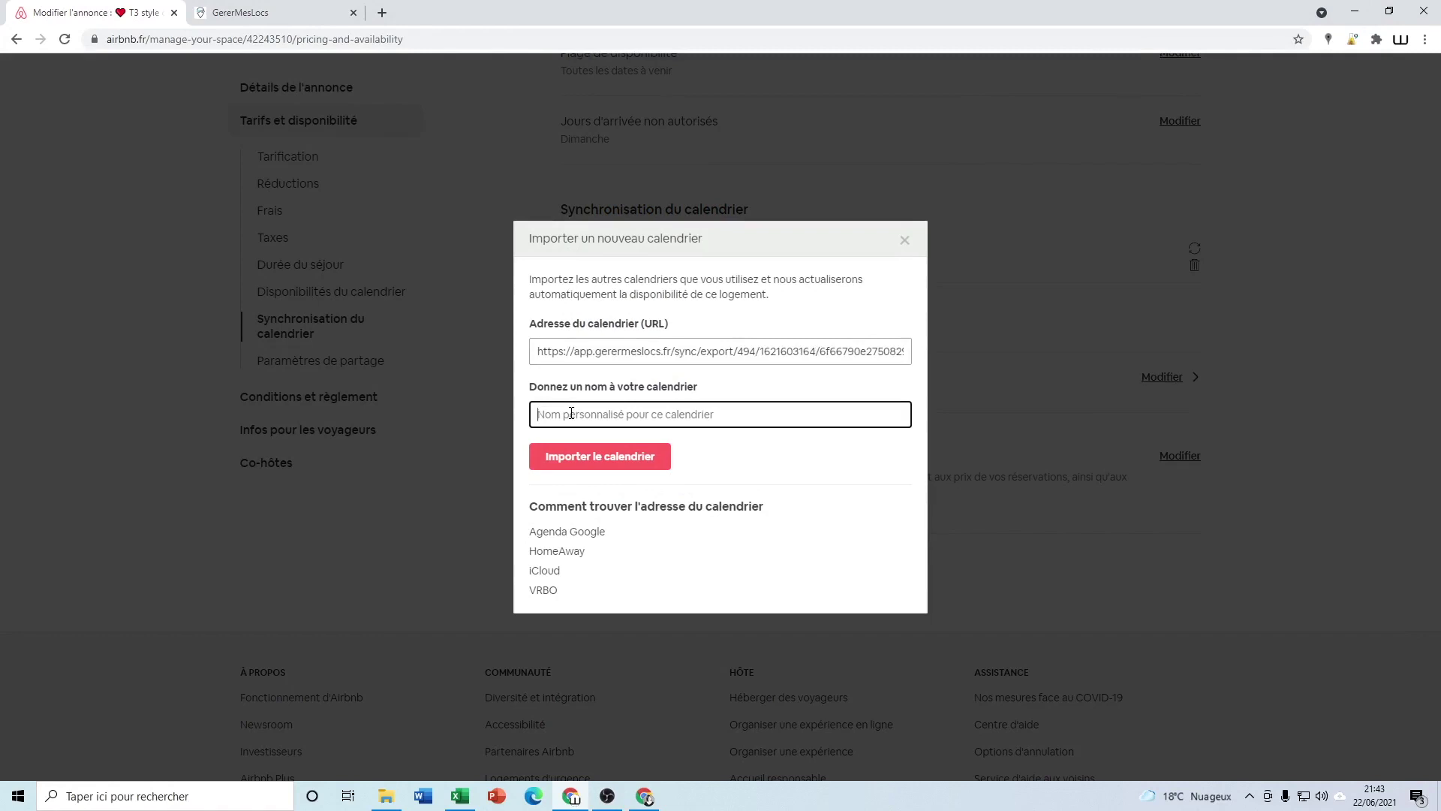
type("GererMesLocs 2")
left_click(570, 464)
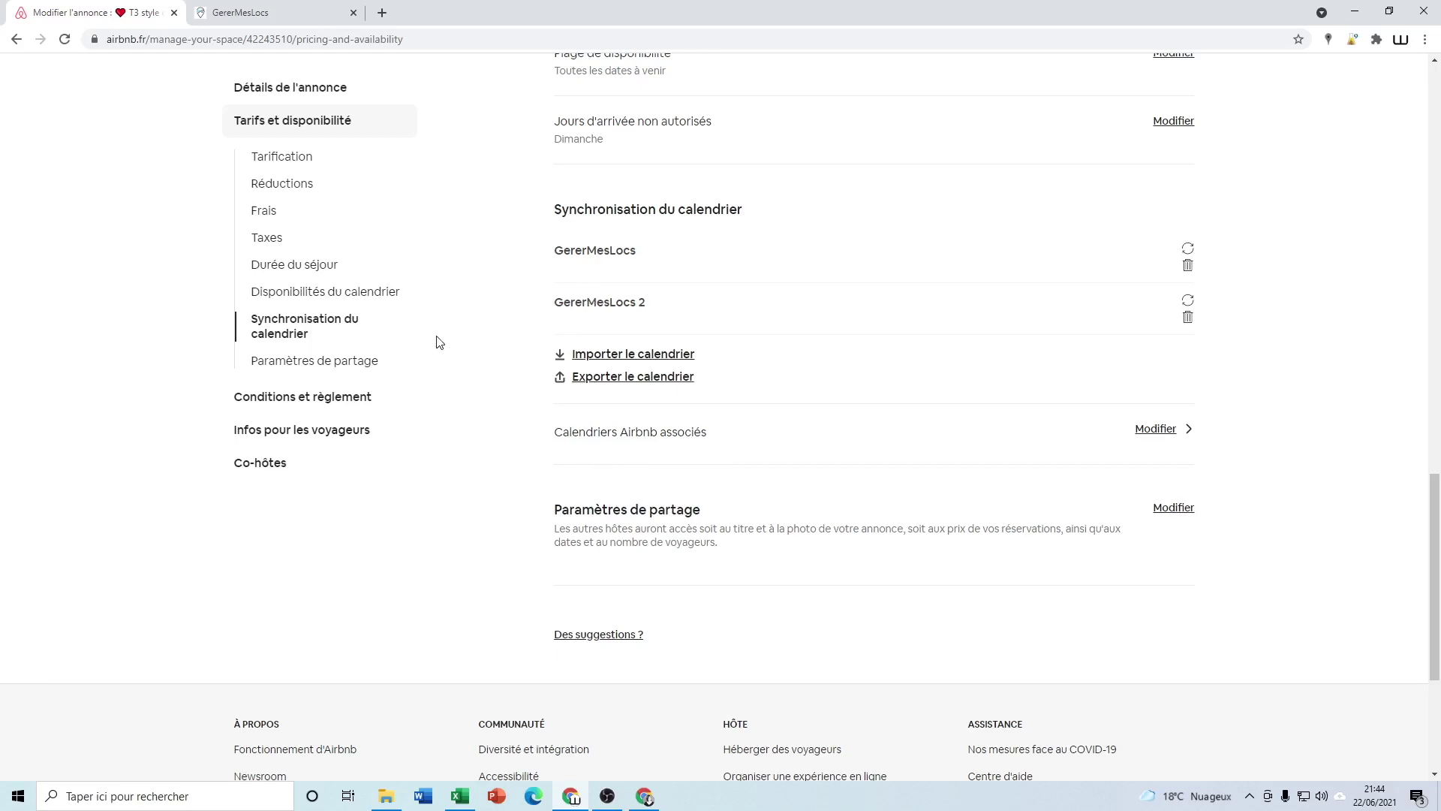
Open the listing's Airbnb host calendar (Calendrier)
scroll(439, 342, "up", 14)
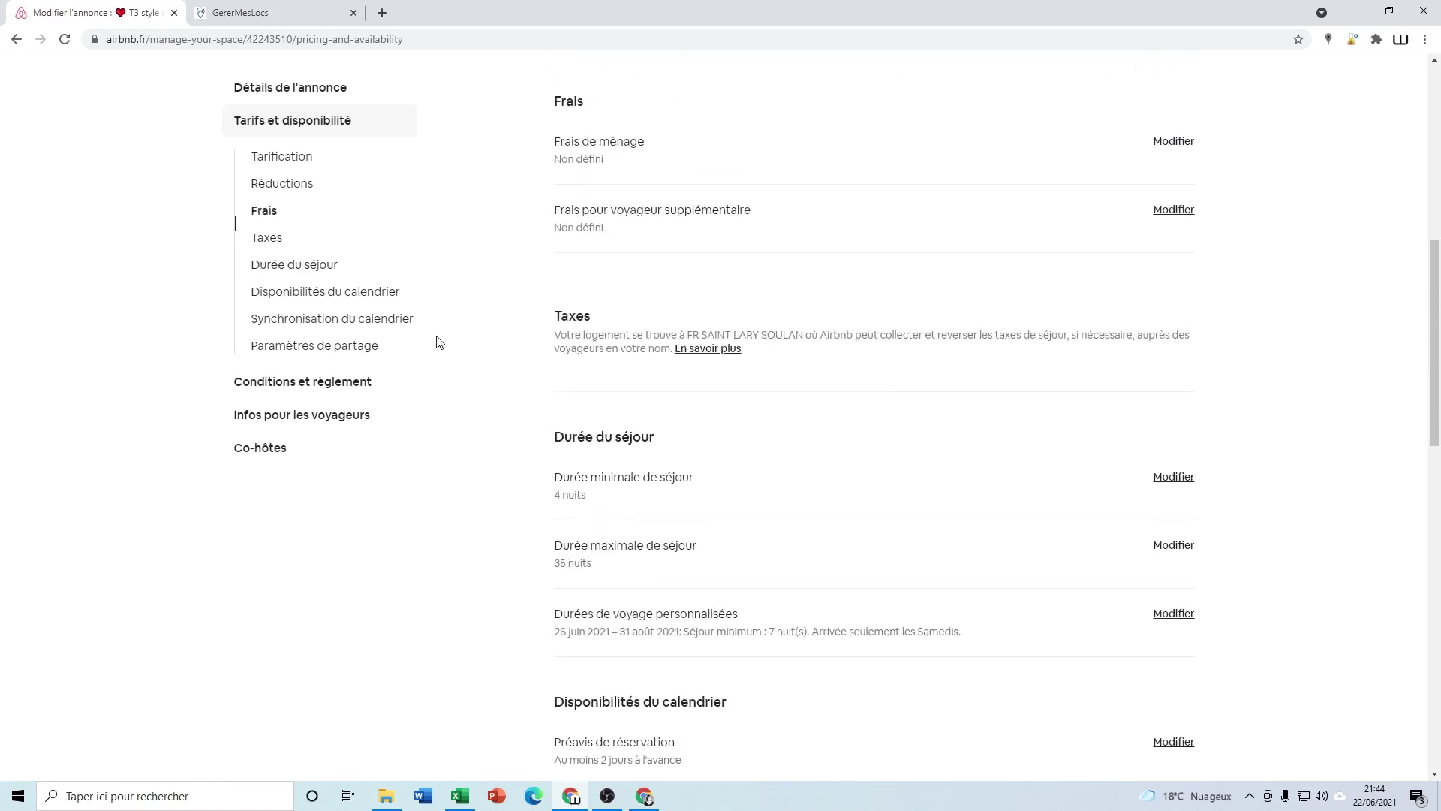
scroll(439, 342, "up", 5)
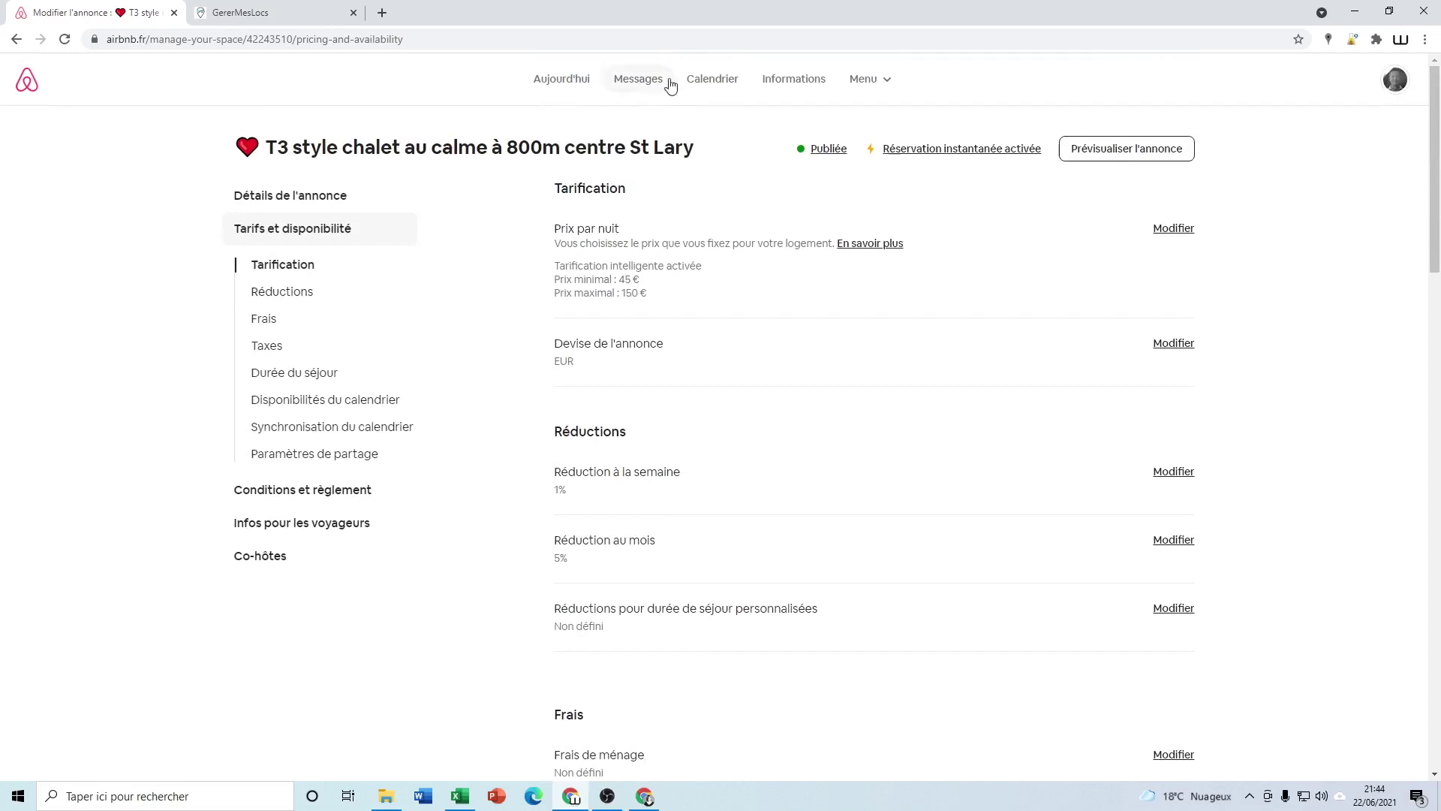
left_click(706, 86)
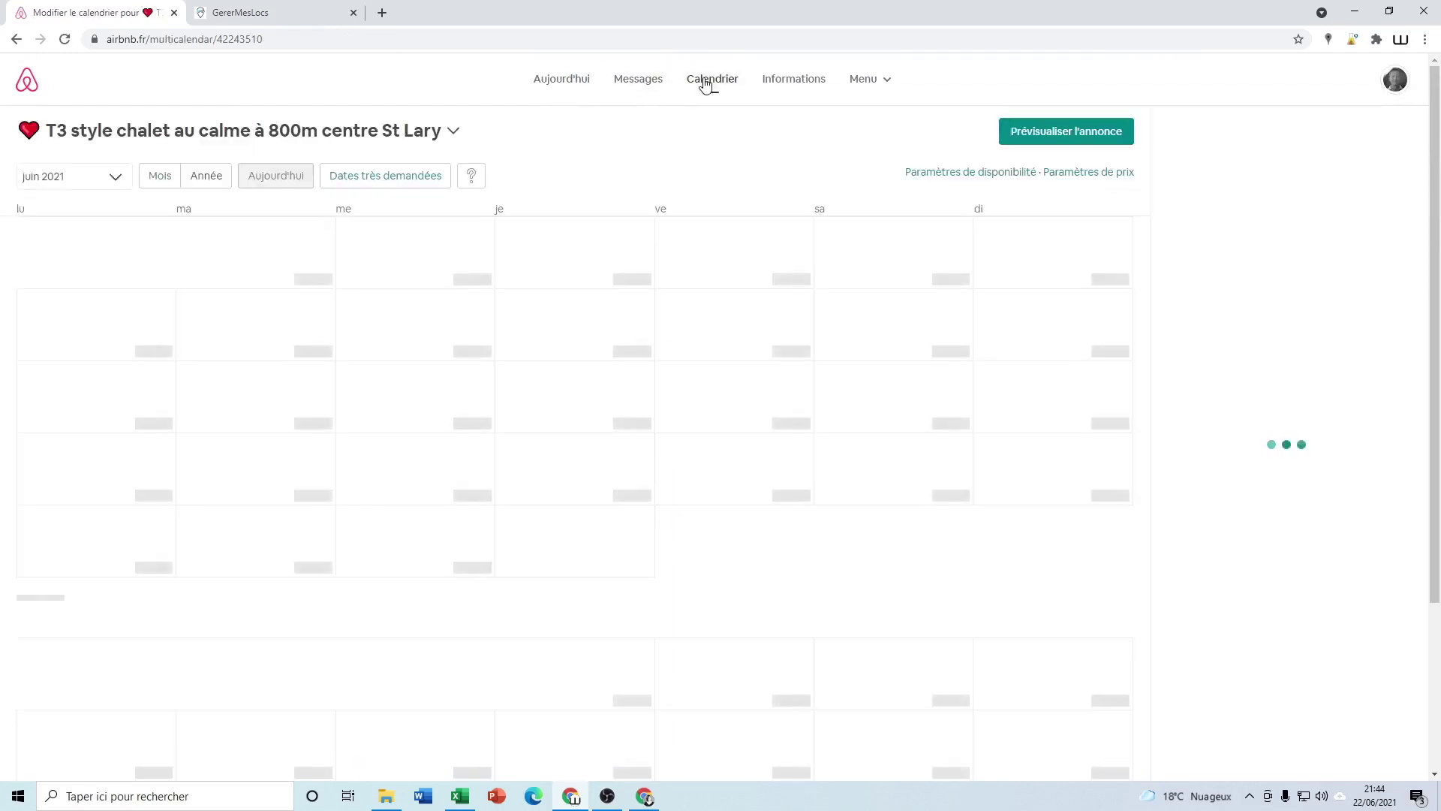
Scroll the Airbnb calendar to July 2021, showing dates from 17 July blocked by GererMesLocs
scroll(770, 612, "down", 4)
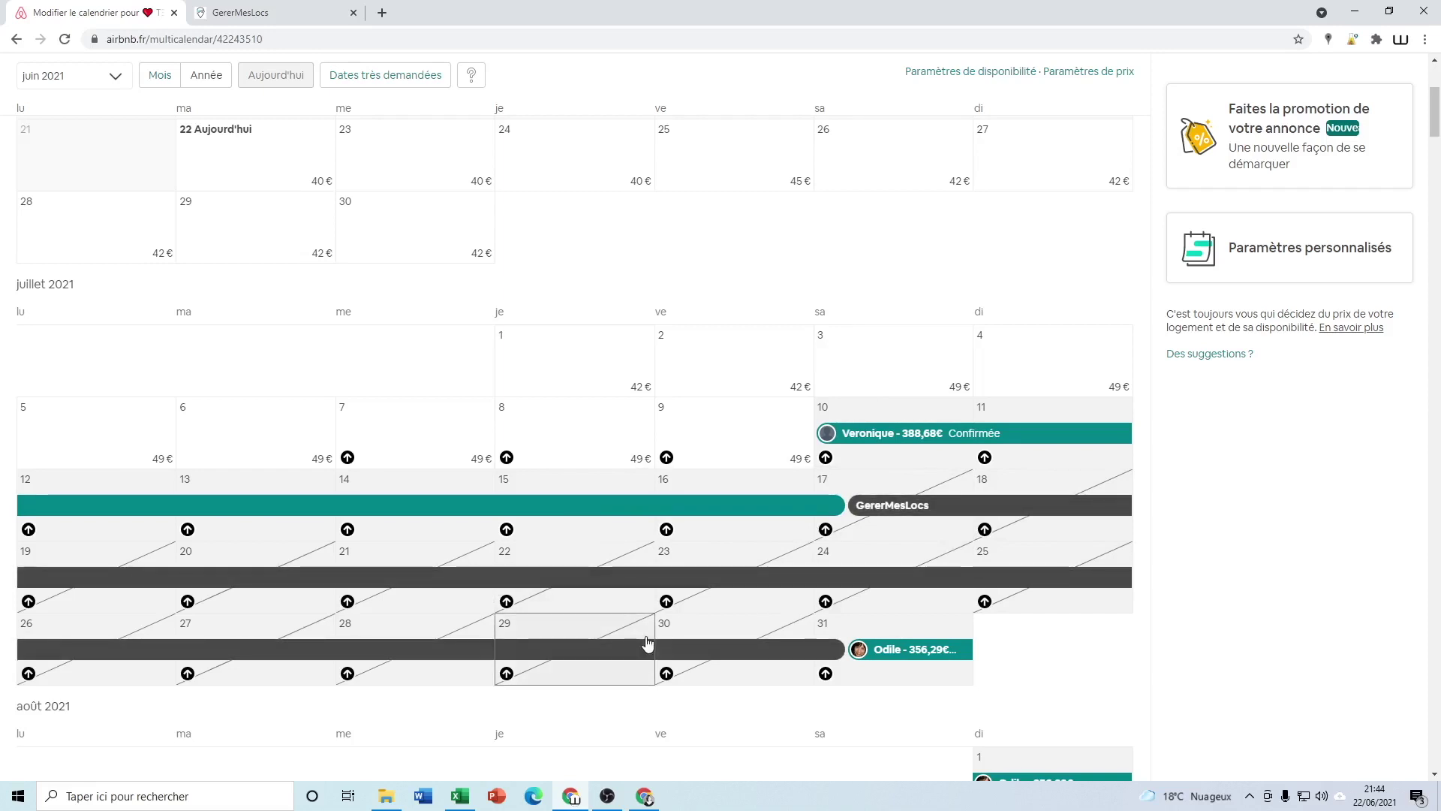
Delete the duplicate GererMesLocs 2 calendar from the listing's Synchronisation du calendrier settings
left_click(17, 40)
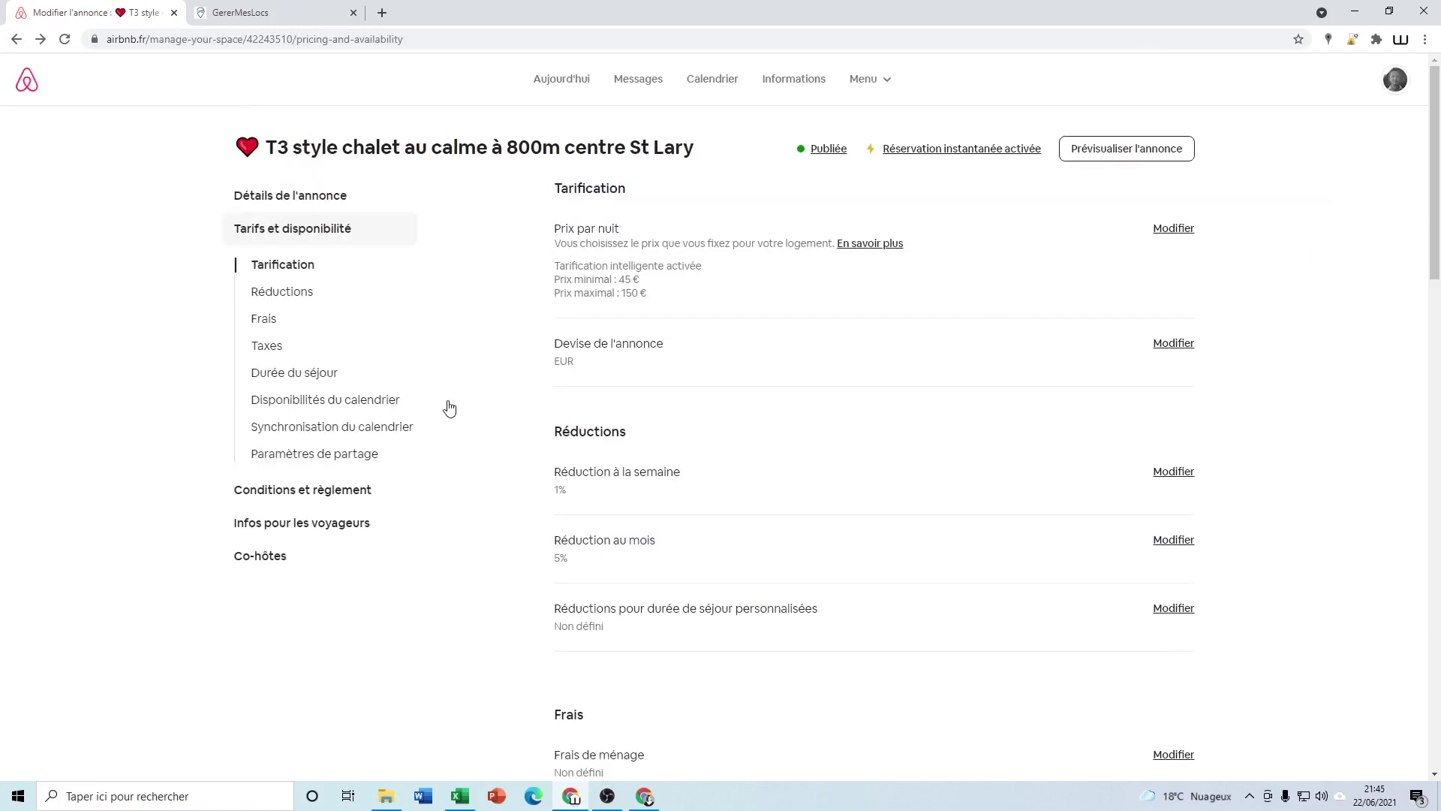
scroll(500, 466, "down", 4)
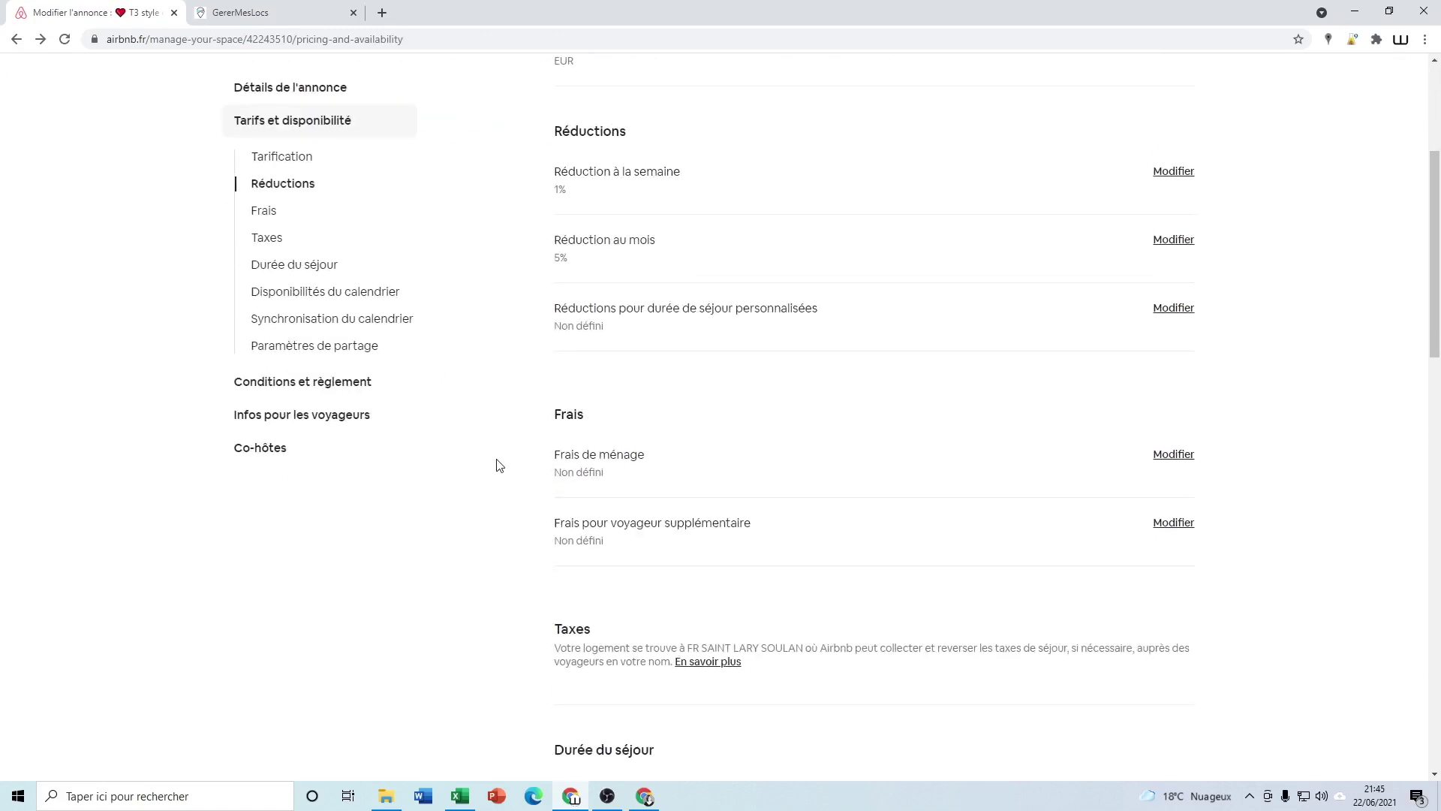
left_click(299, 318)
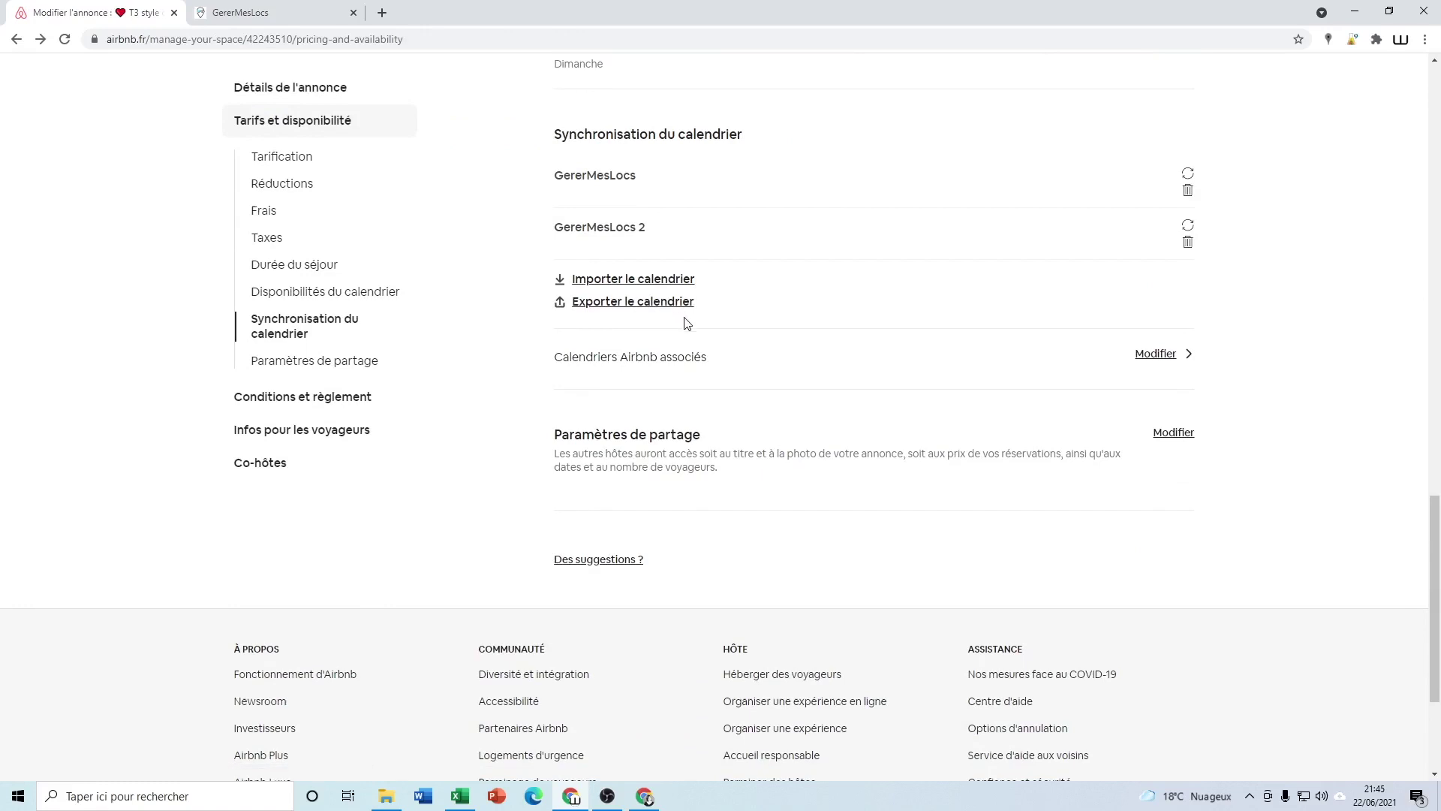
scroll(697, 350, "up", 1)
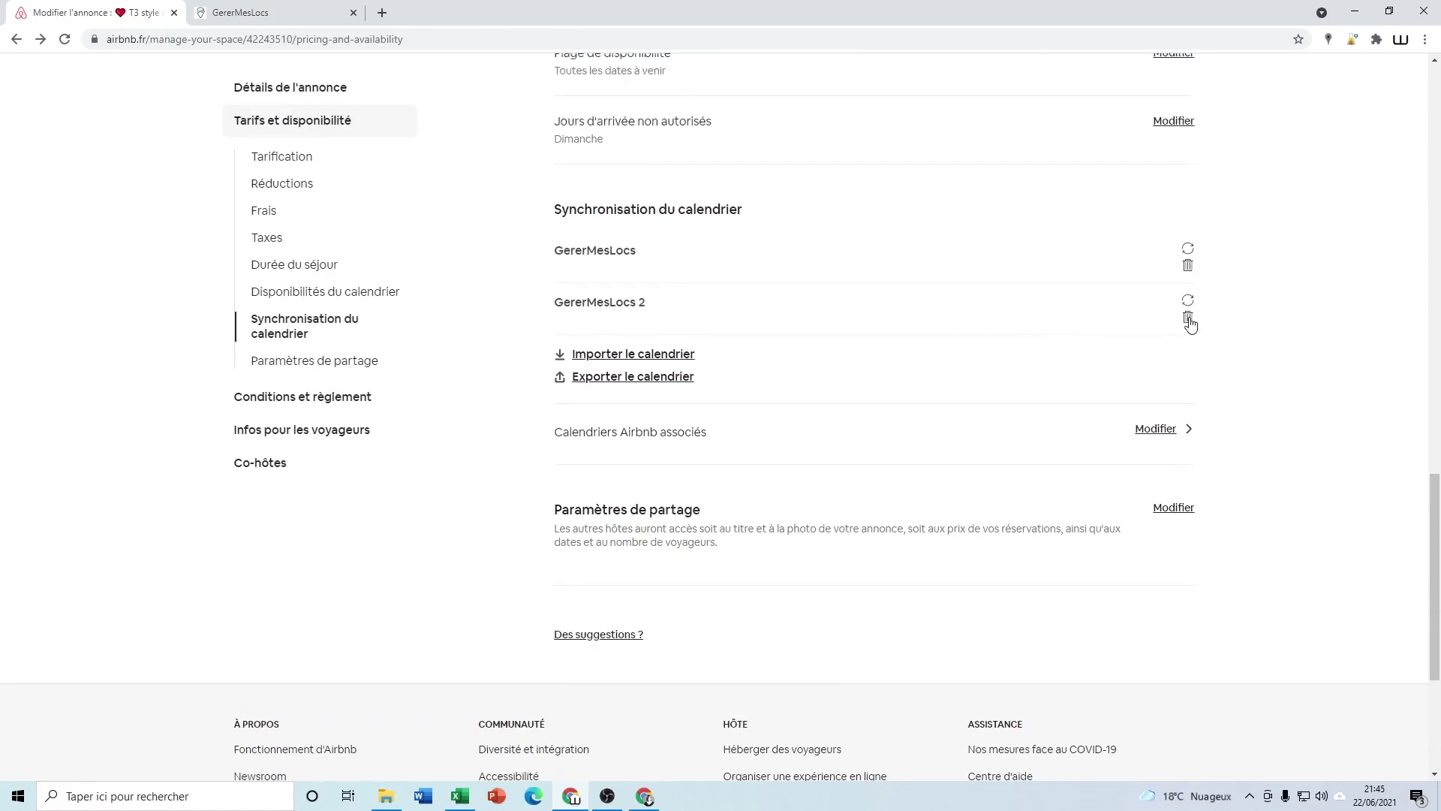
left_click(1189, 318)
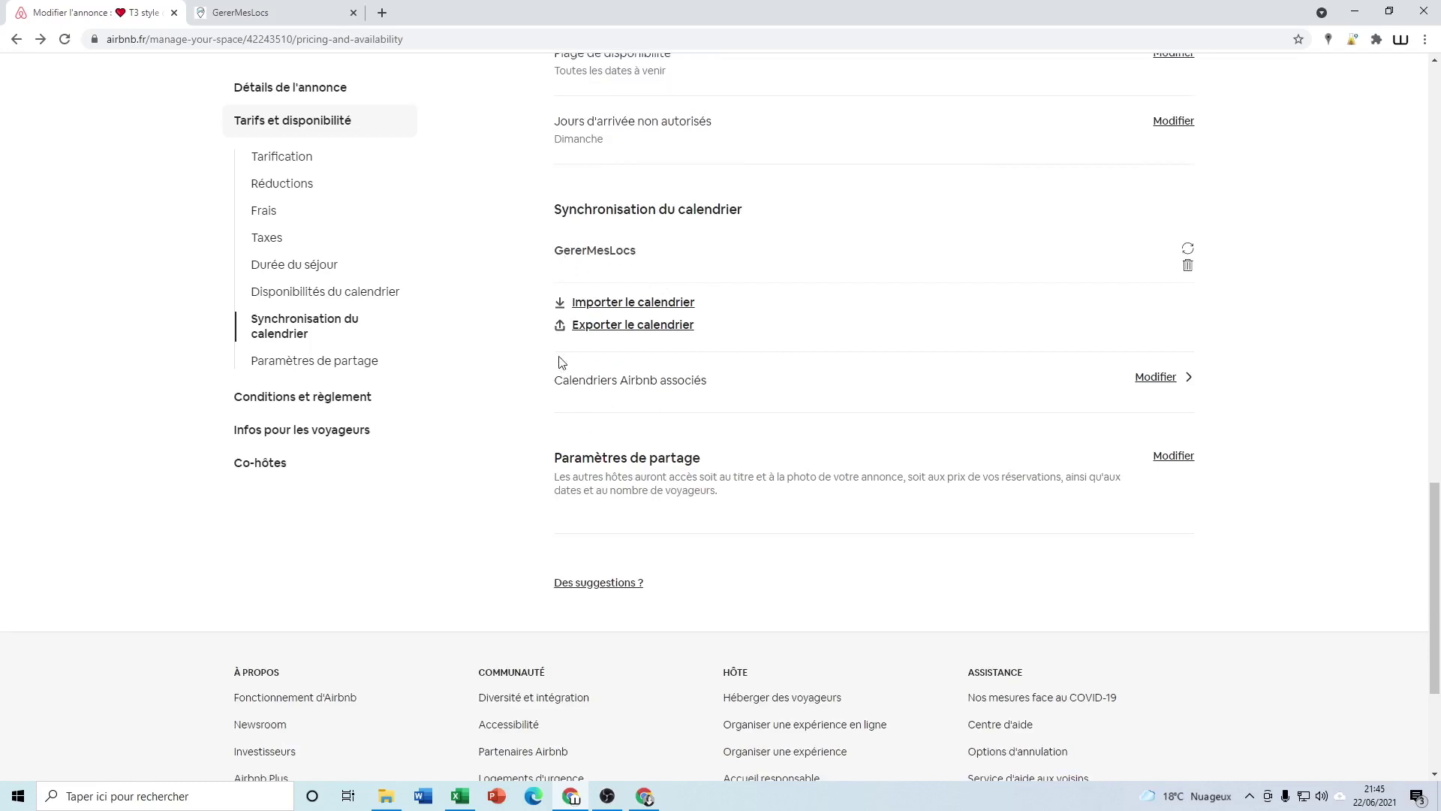
Copy the Airbnb listing's iCal link from Exporter le calendrier and return to GererMesLocs
left_click(594, 328)
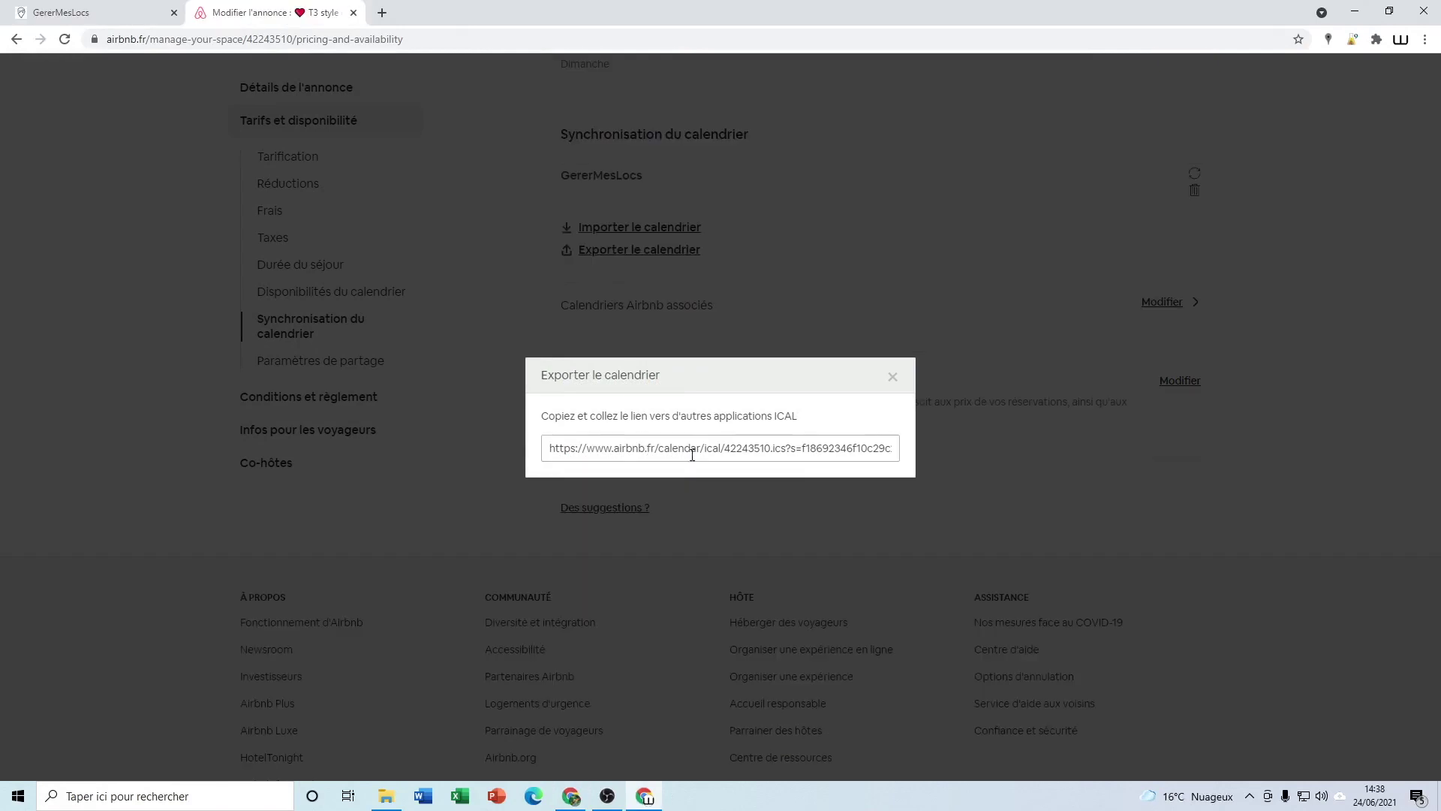
left_click(692, 450)
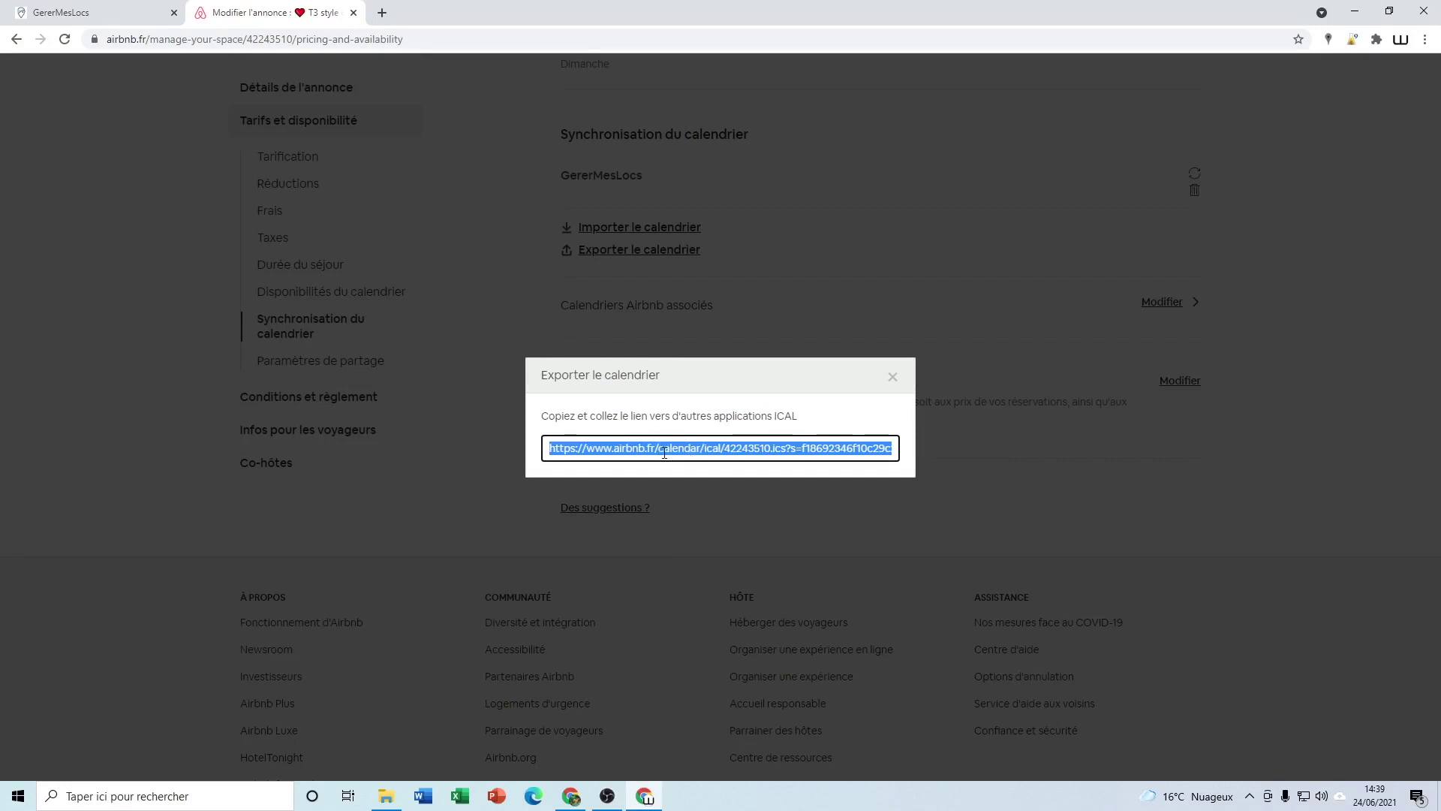
left_click(116, 15)
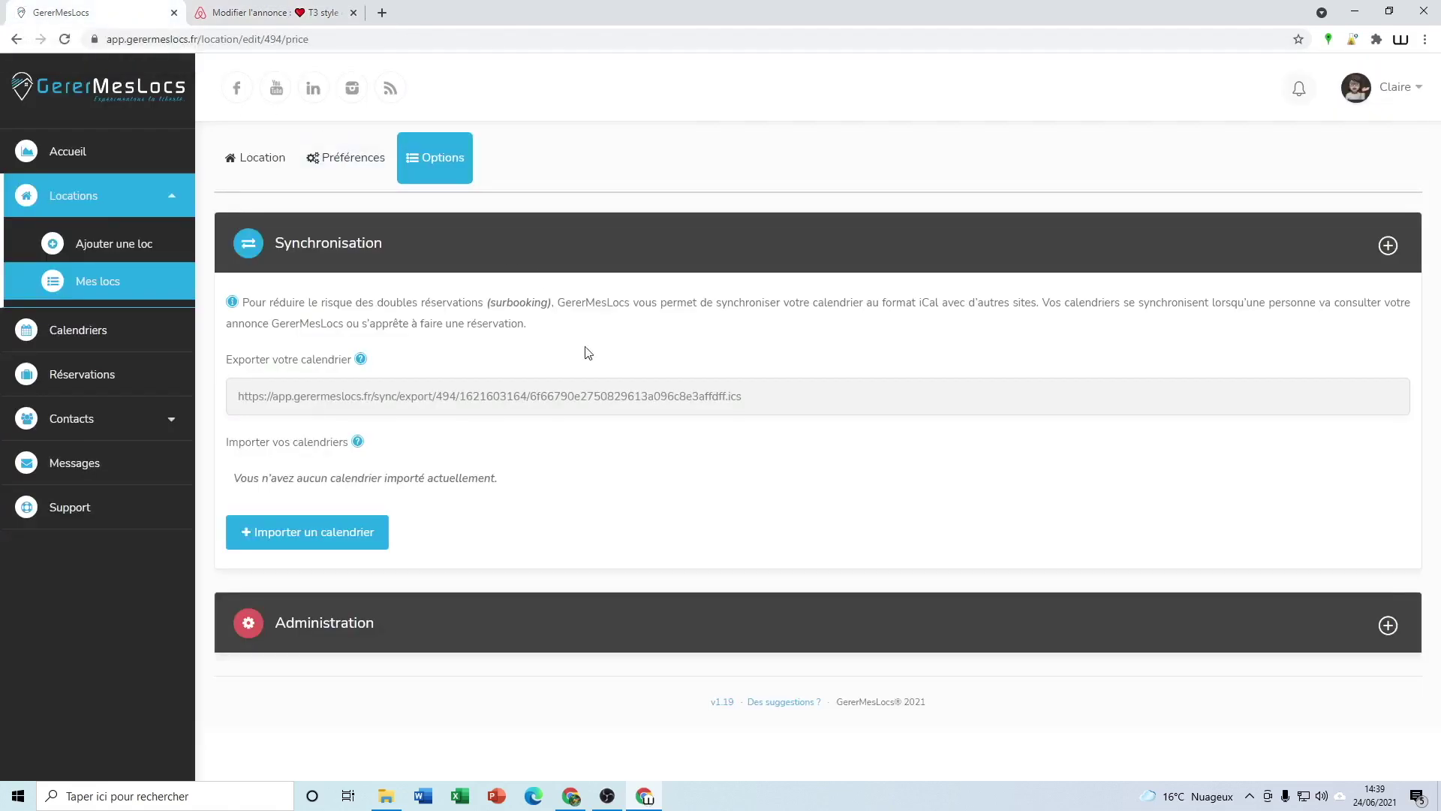
Import the copied Airbnb iCal URL into GererMesLocs as an external calendar named 'Airbnb'
left_click(272, 534)
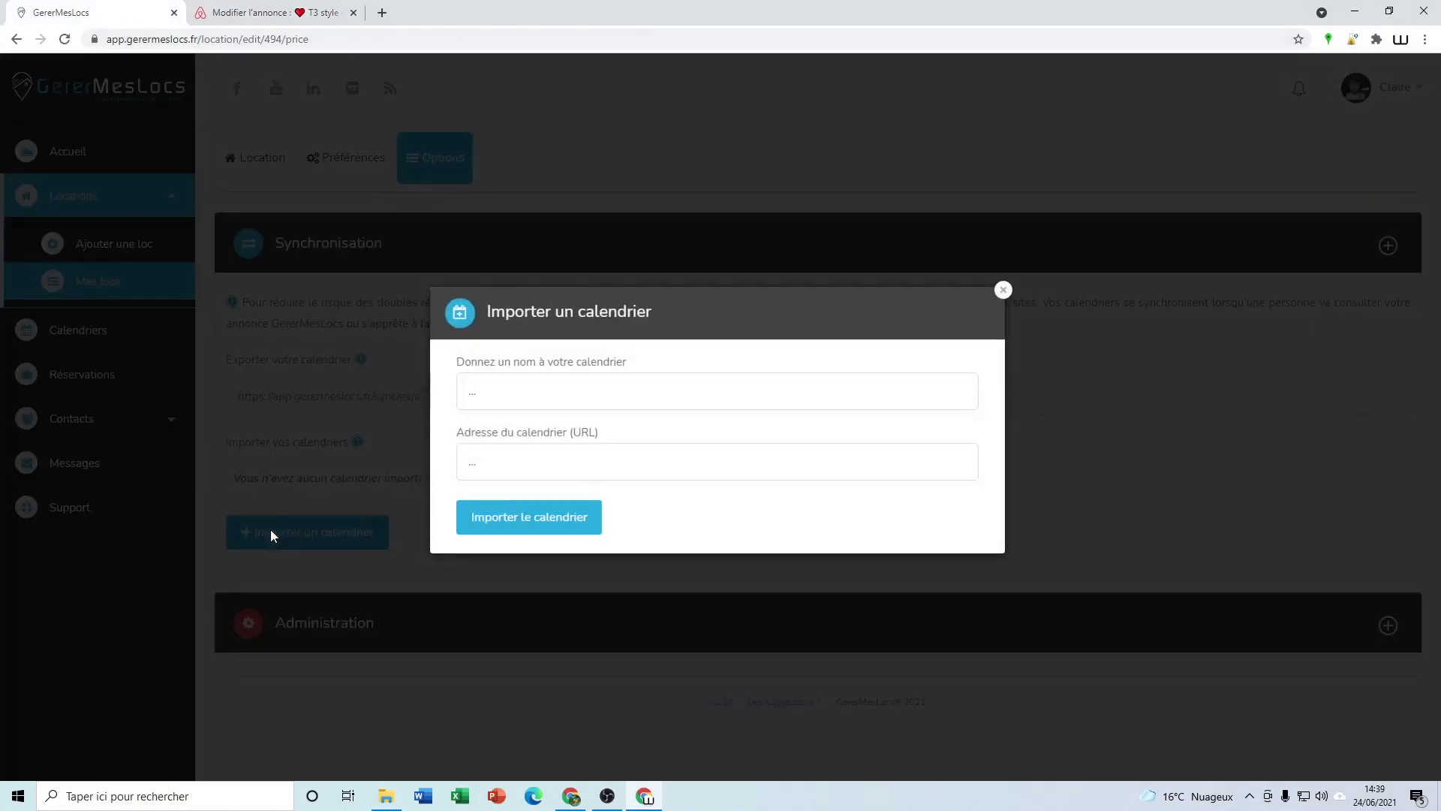
left_click(508, 395)
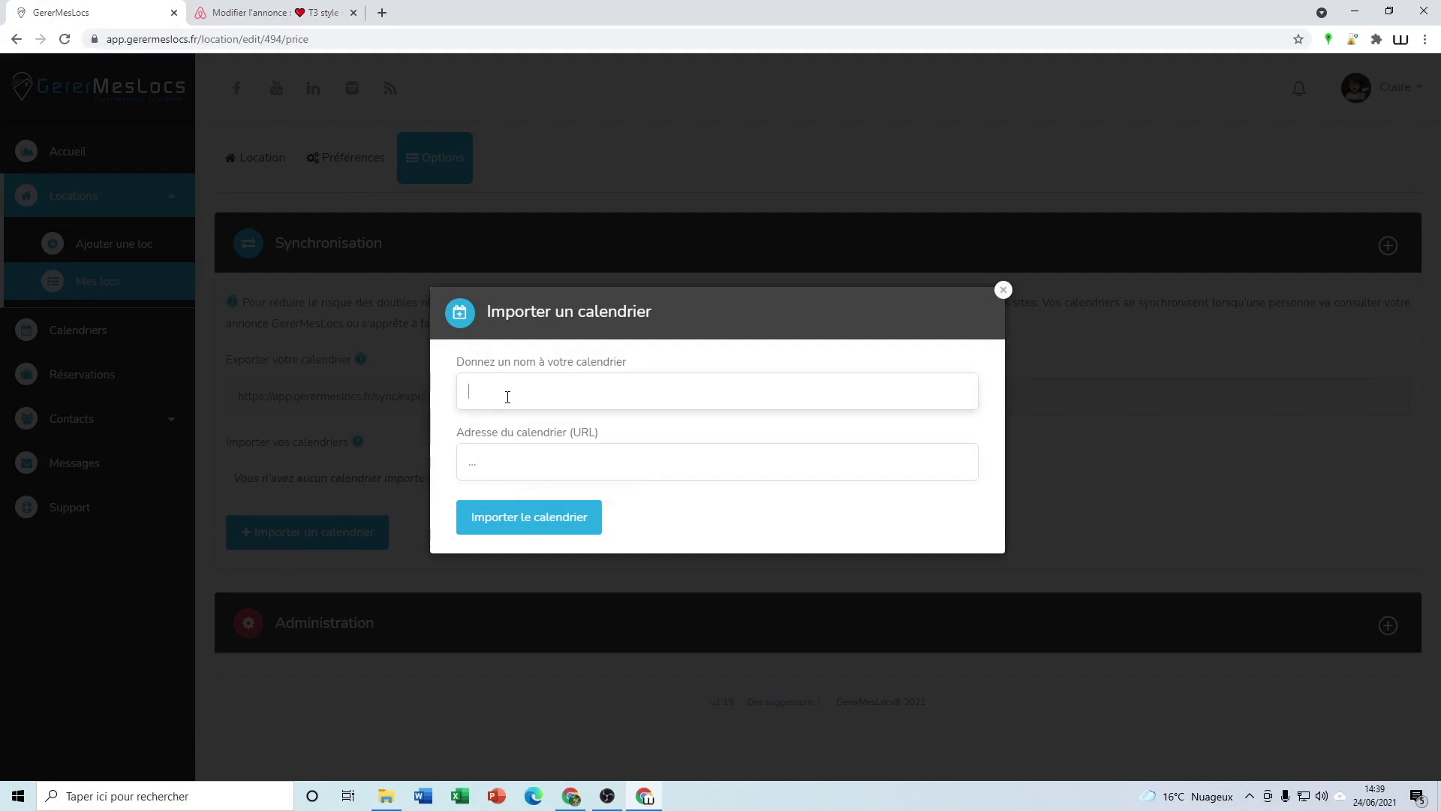
type("Airbnb")
left_click(508, 466)
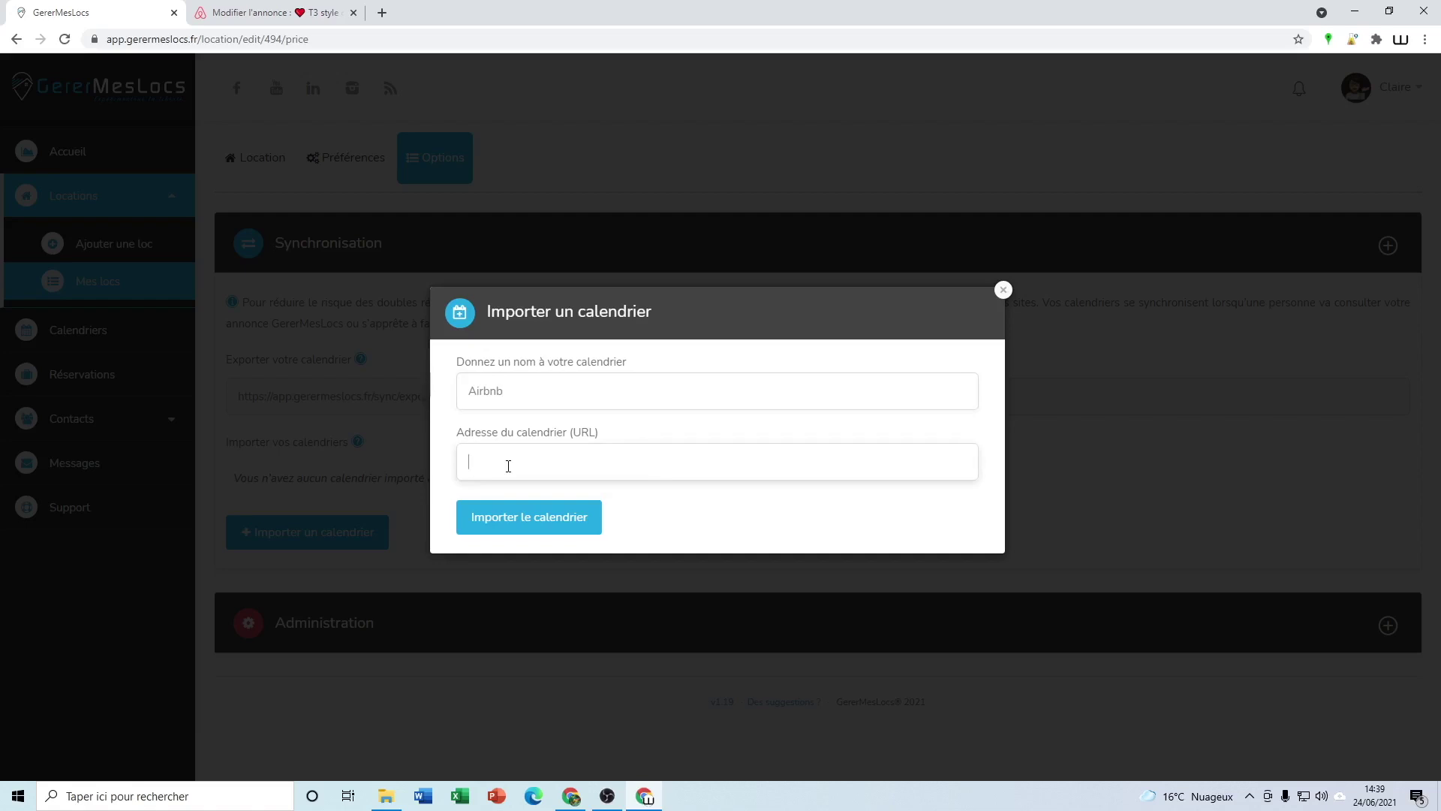
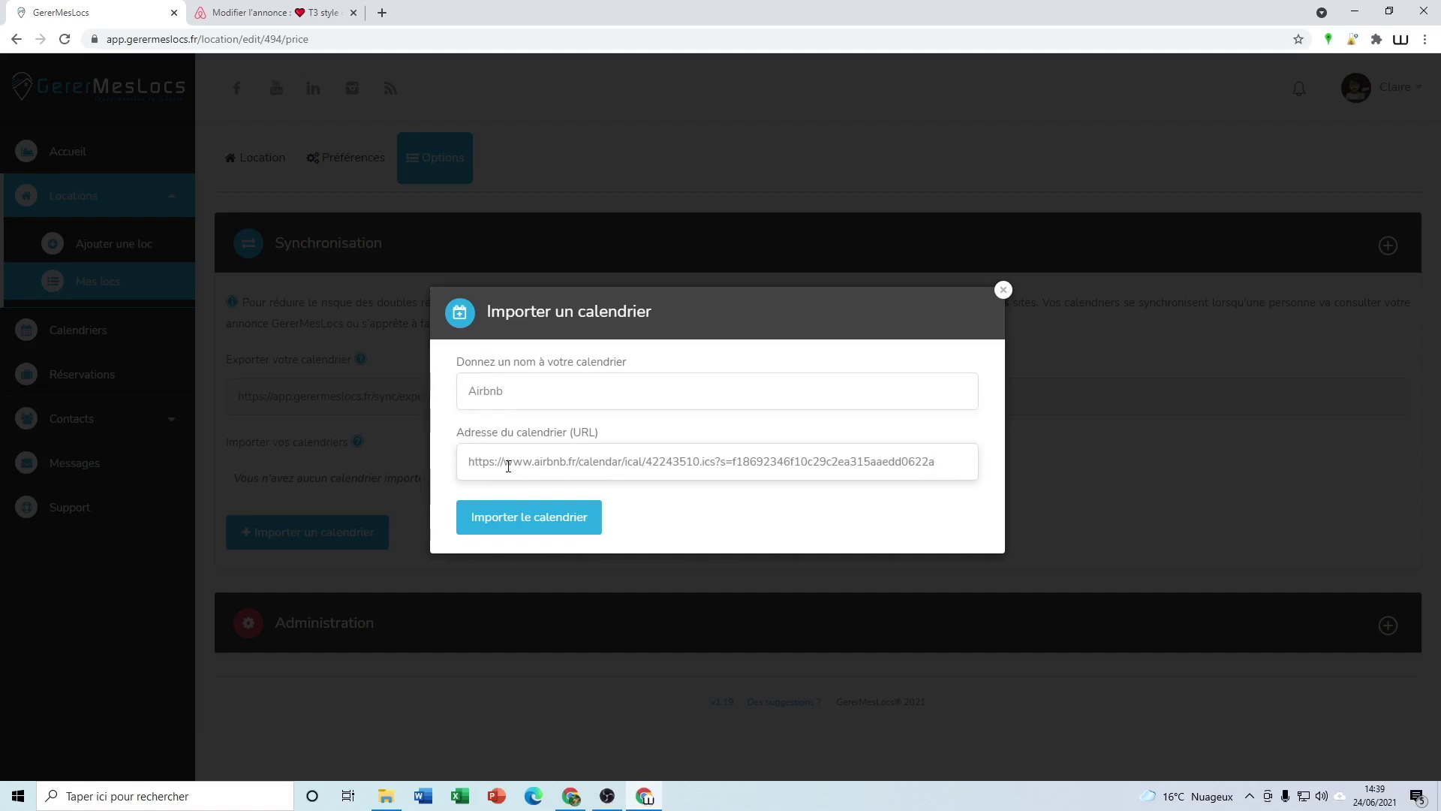
left_click(521, 519)
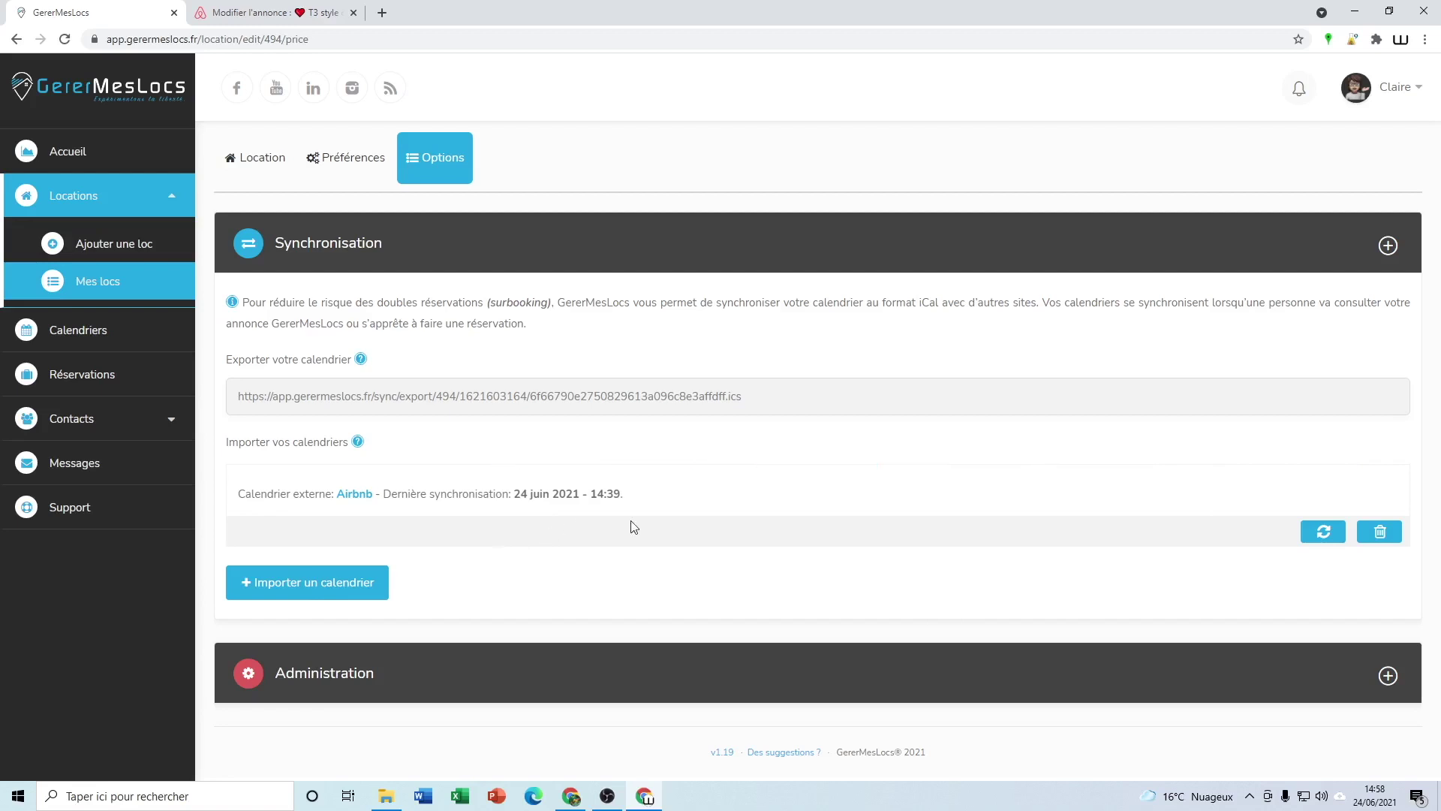
Resynchronise the imported Airbnb calendar, last synchronised 24 juin 2021 - 14:39
left_click(1323, 533)
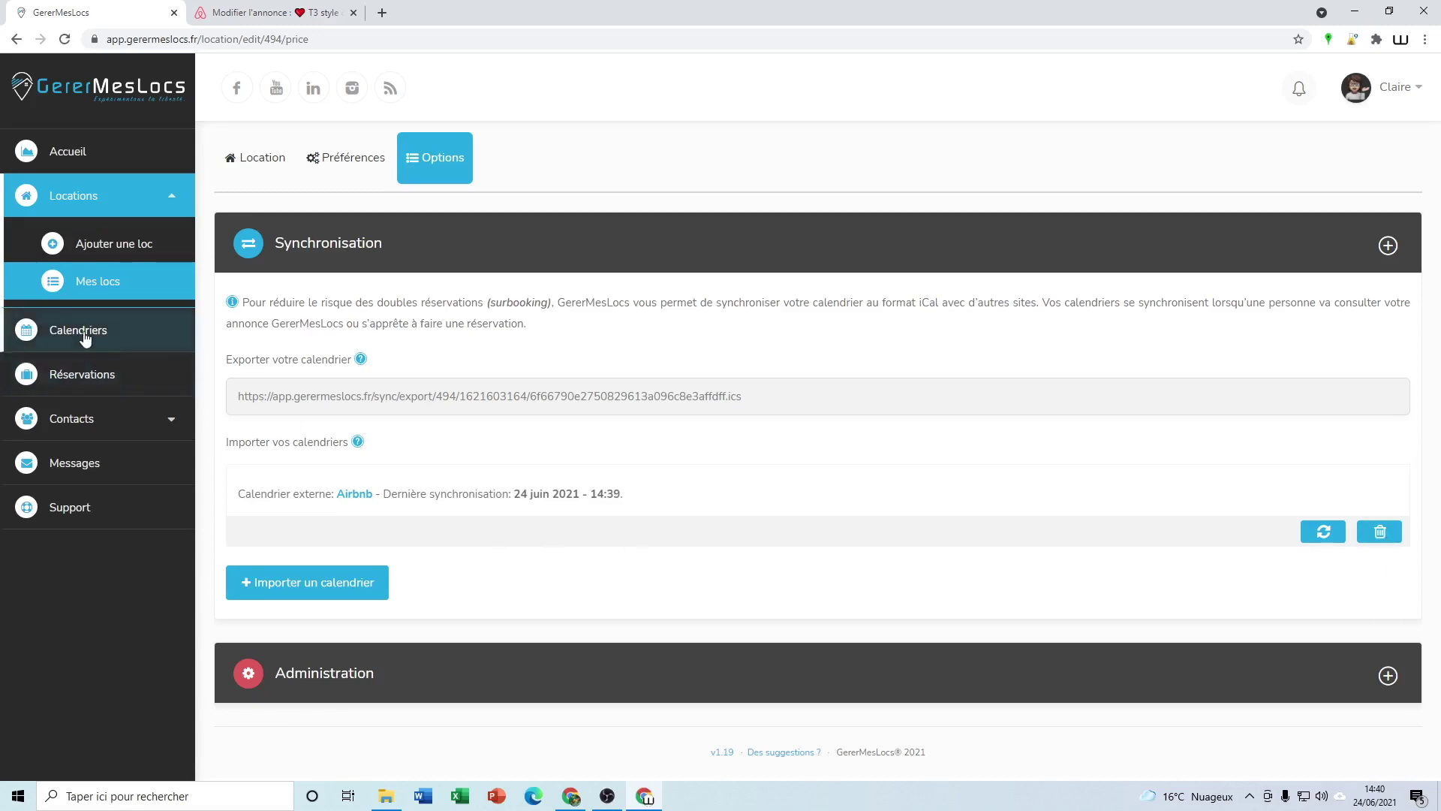
Review the imported Airbnb#1–Airbnb#4 reservations on the July–August 2021 Calendriers view
left_click(34, 330)
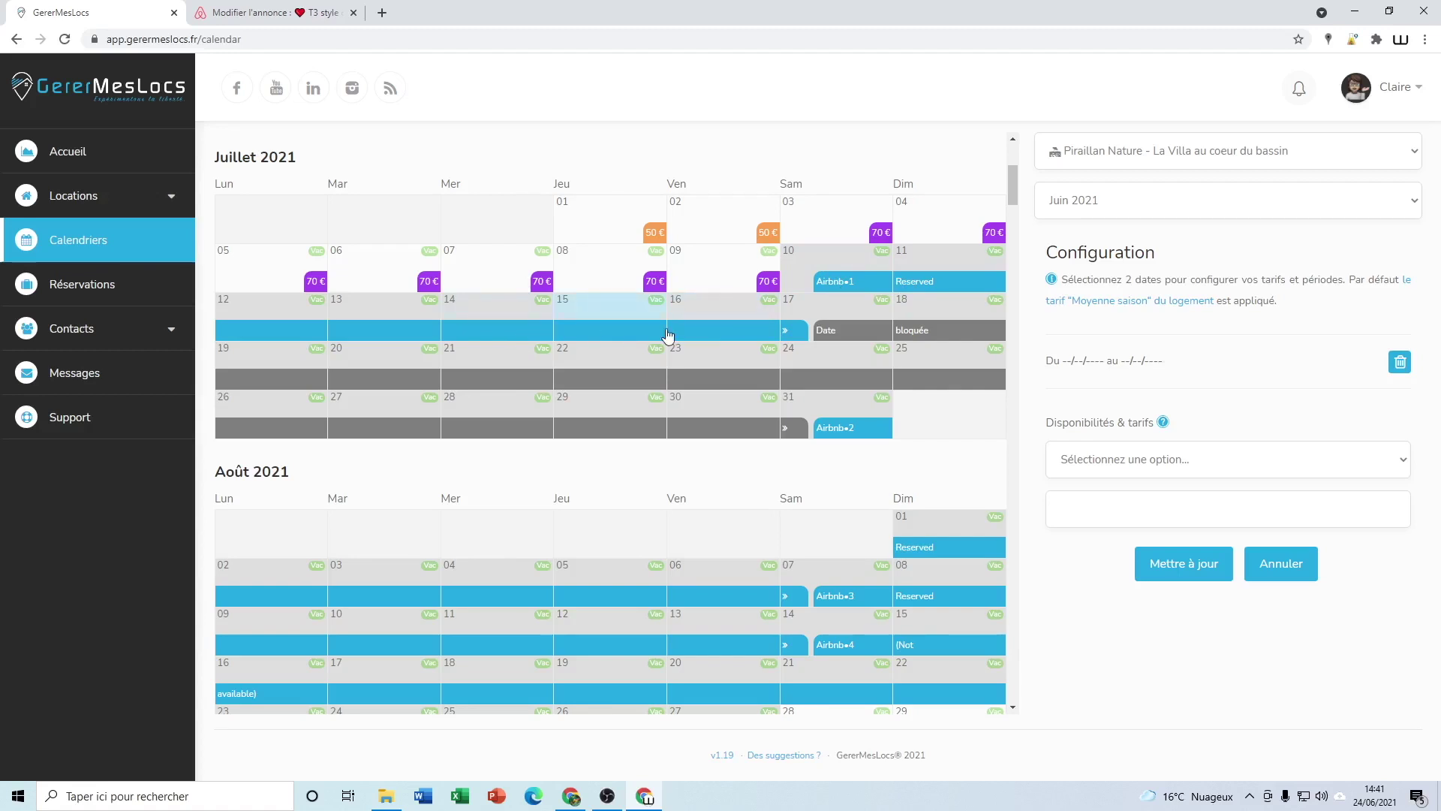
scroll(811, 398, "down", 1)
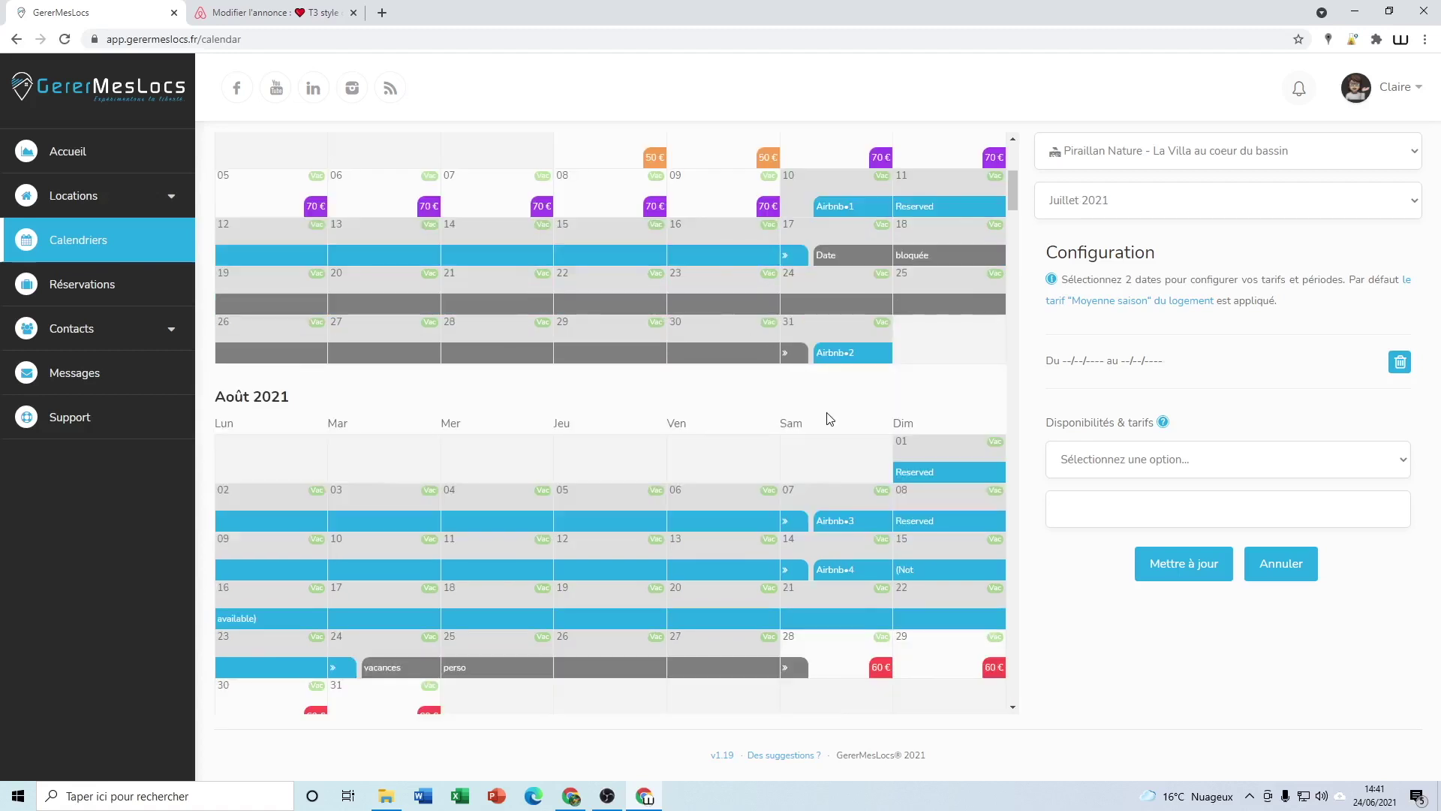